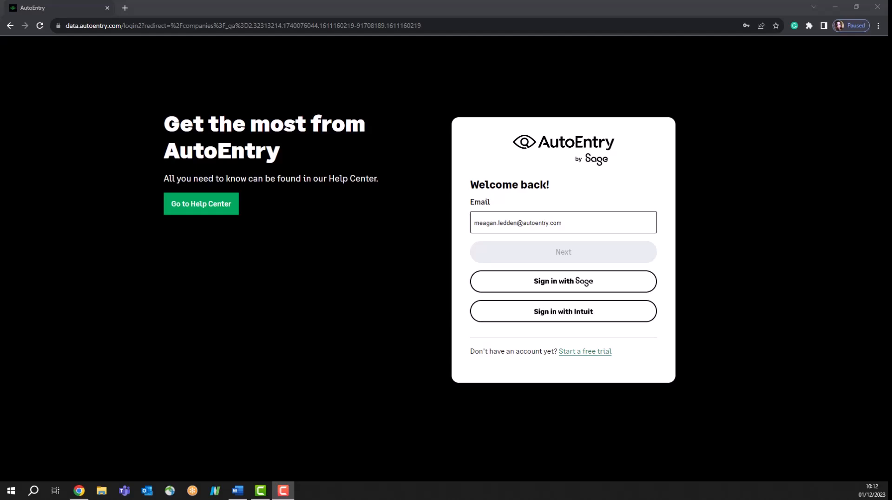
Sign in to AutoEntry with the browser's saved email and password.
{"action": "left_click", "coordinate": [570, 223]}
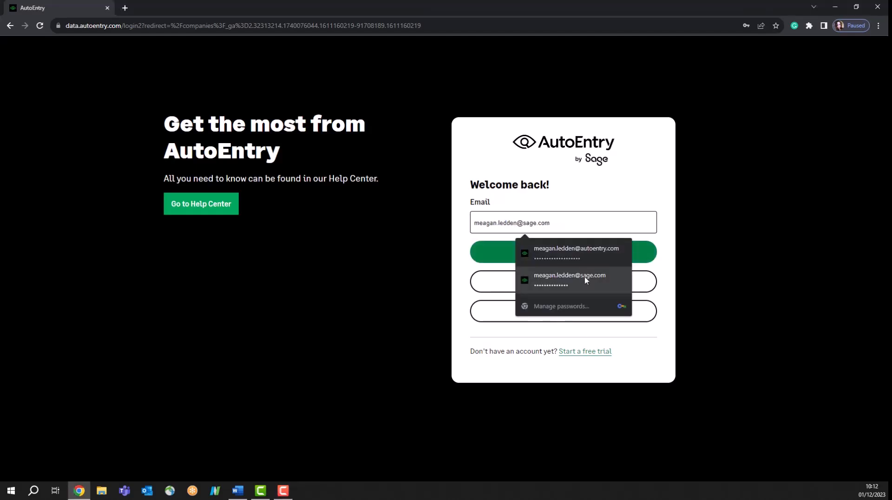
{"action": "left_click", "coordinate": [585, 279]}
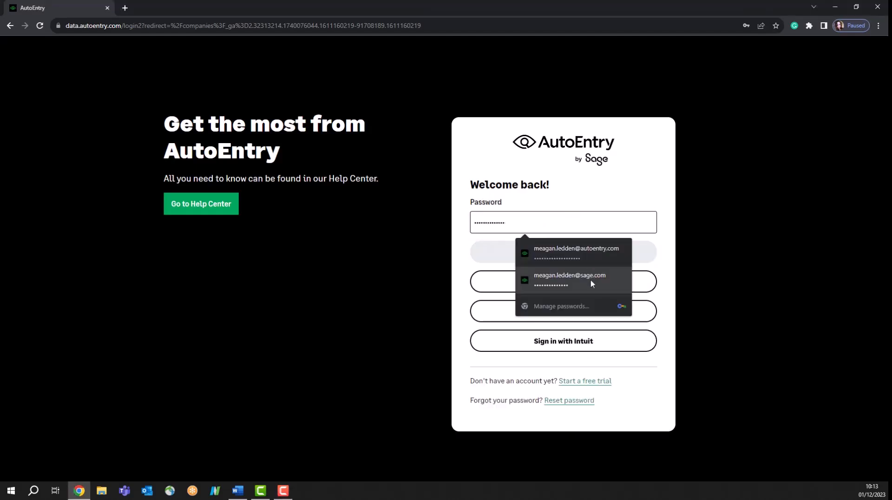
{"action": "left_click", "coordinate": [578, 278]}
{"action": "key", "text": "Return"}
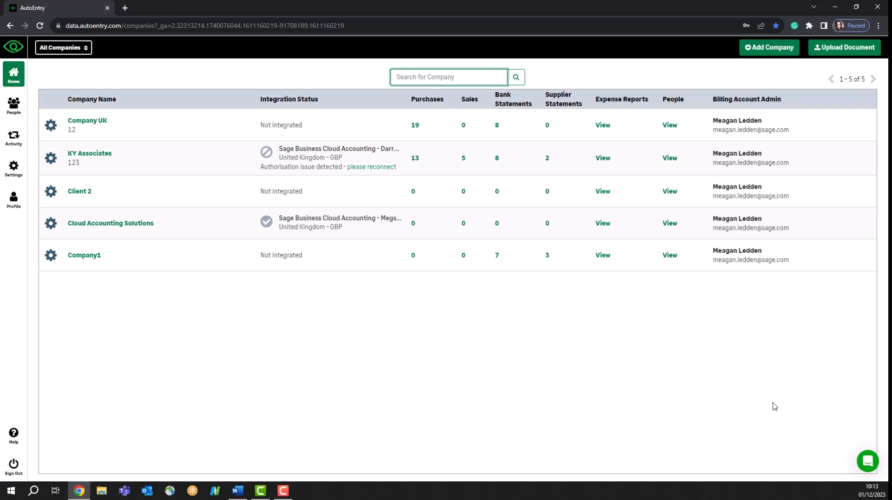
Enlarge the page one step with the browser's Zoom in option.
{"action": "left_click", "coordinate": [877, 26]}
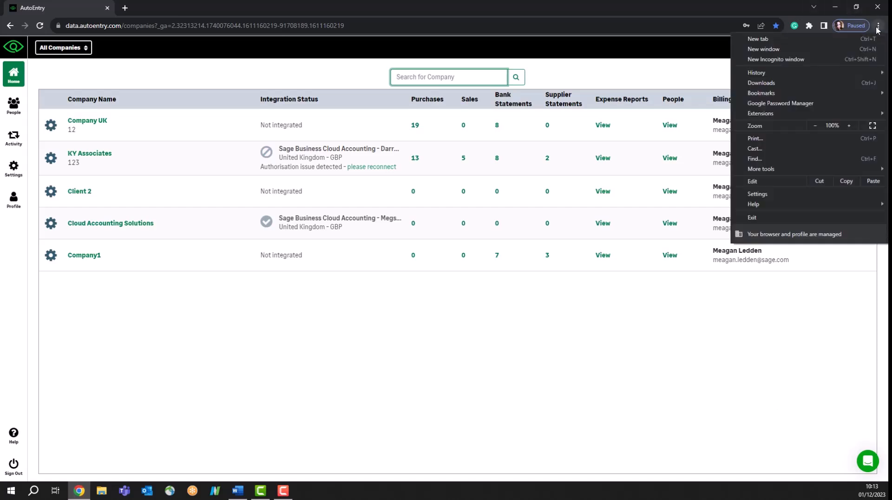
{"action": "left_click", "coordinate": [853, 128]}
{"action": "left_click", "coordinate": [765, 382]}
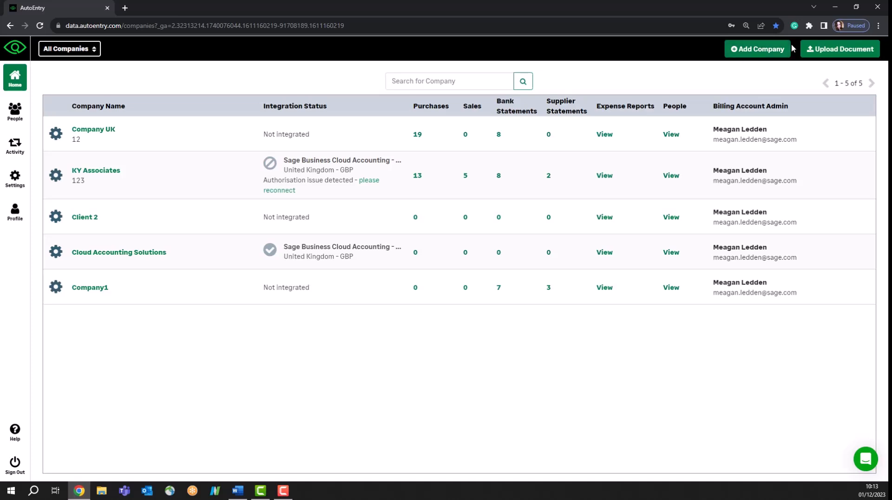
{"action": "left_click", "coordinate": [738, 50]}
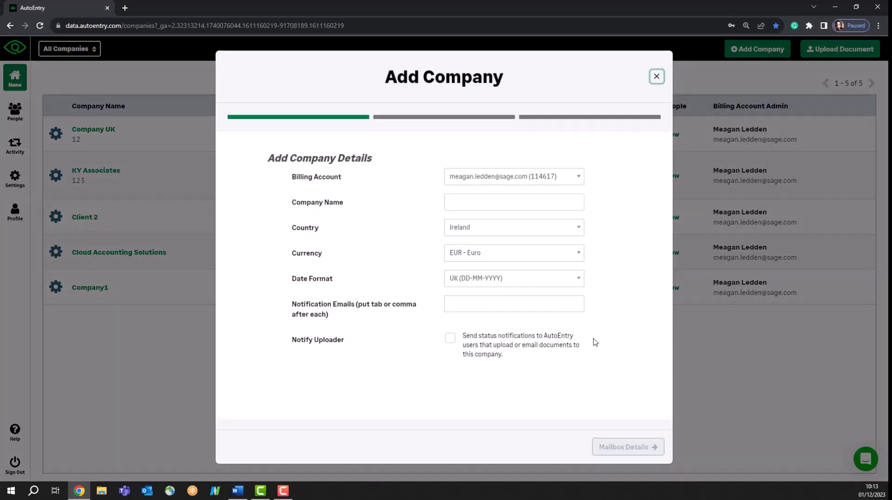
{"action": "left_click", "coordinate": [473, 205]}
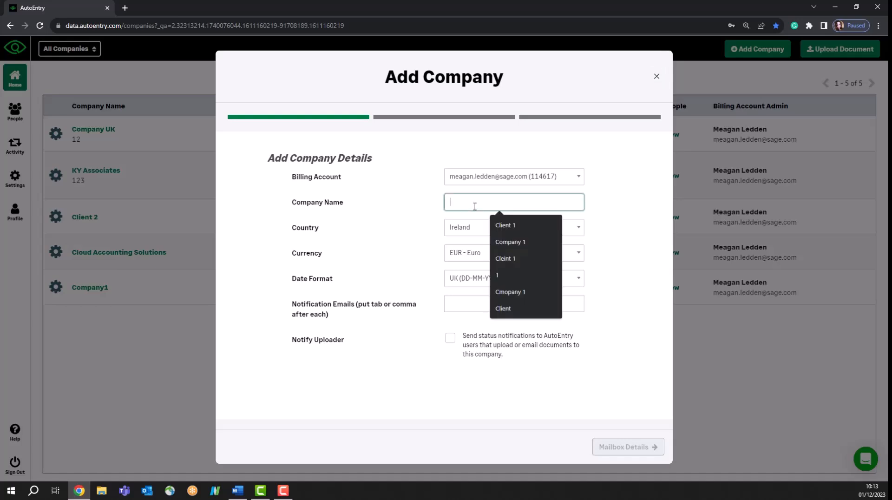
{"action": "type", "text": "Company 1"}
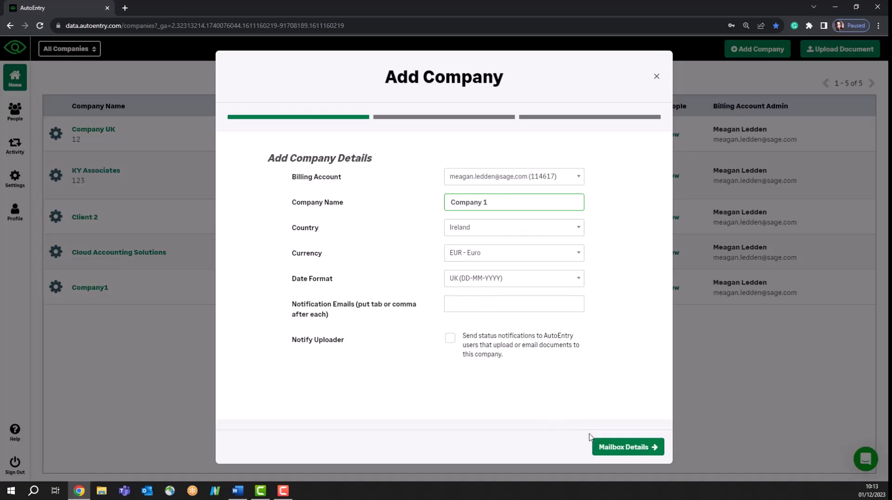
{"action": "left_click", "coordinate": [622, 450]}
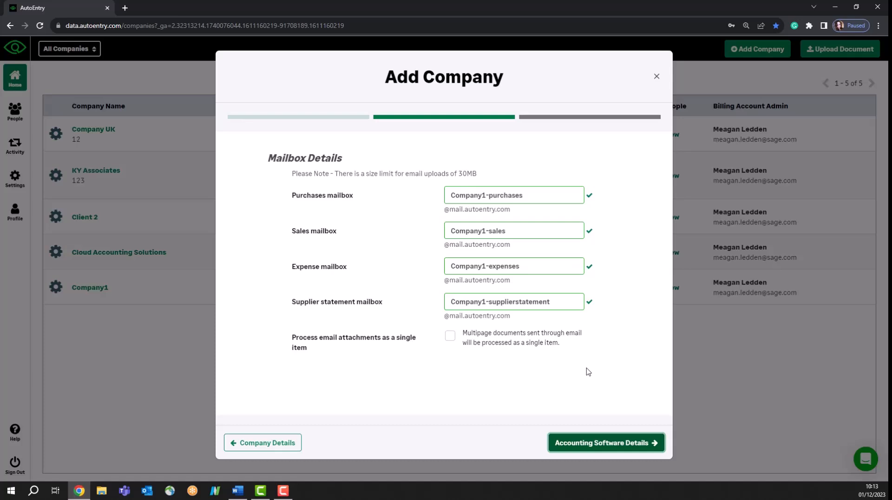
{"action": "left_click", "coordinate": [634, 450]}
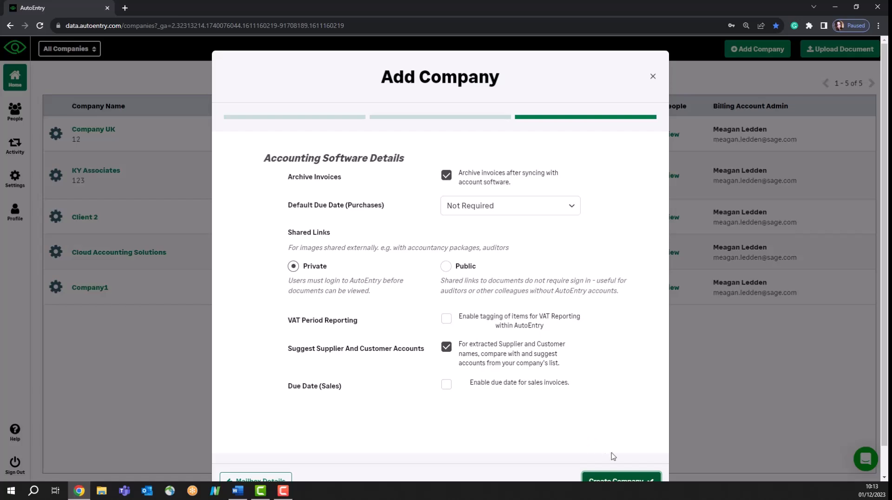
{"action": "left_click_drag", "start_coordinate": [282, 176], "coordinate": [382, 185]}
{"action": "left_click", "coordinate": [382, 186]}
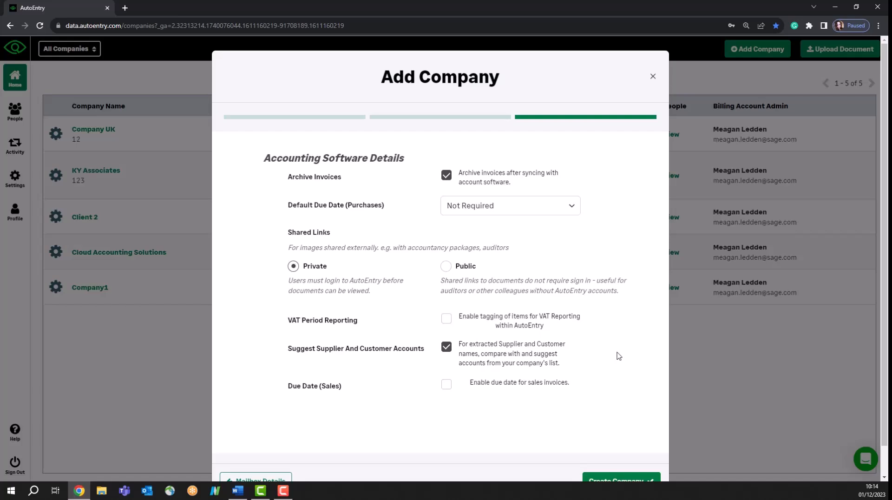
{"action": "scroll", "coordinate": [617, 356], "scroll_direction": "down", "scroll_amount": 2}
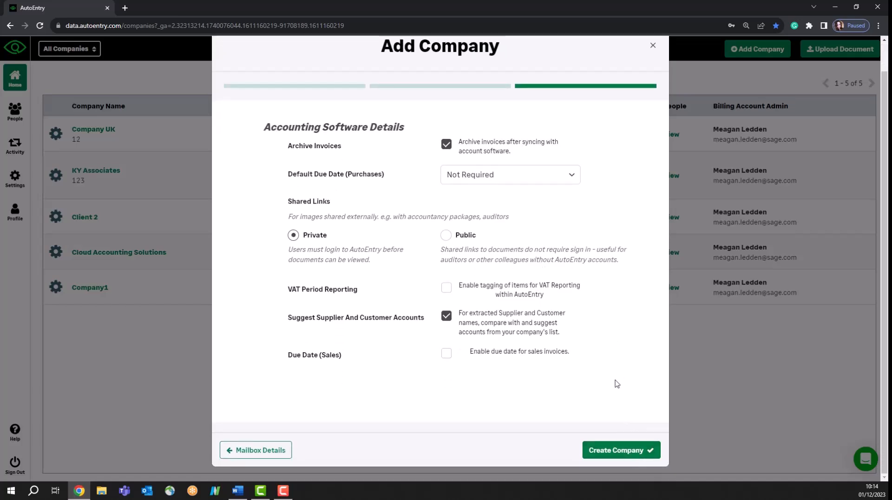
{"action": "scroll", "coordinate": [632, 233], "scroll_direction": "up", "scroll_amount": 2}
{"action": "left_click", "coordinate": [657, 79]}
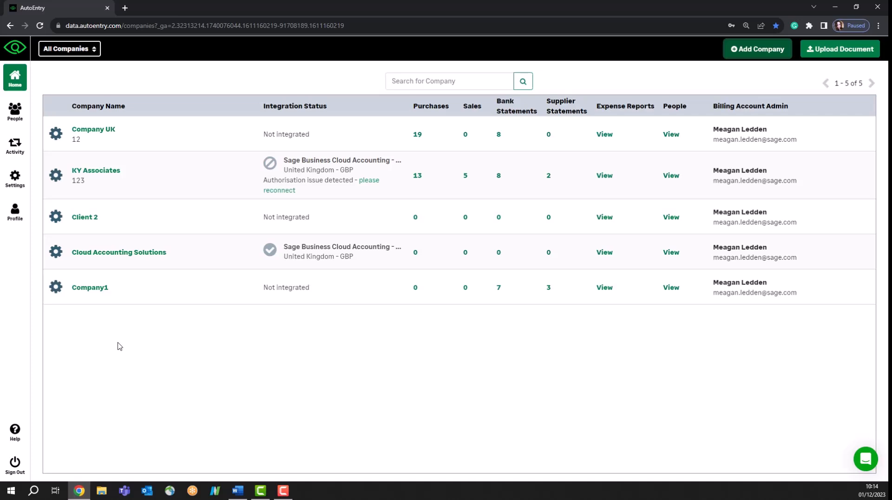
Open Company UK's accounting software integrations list and start connecting a package.
{"action": "left_click", "coordinate": [55, 134]}
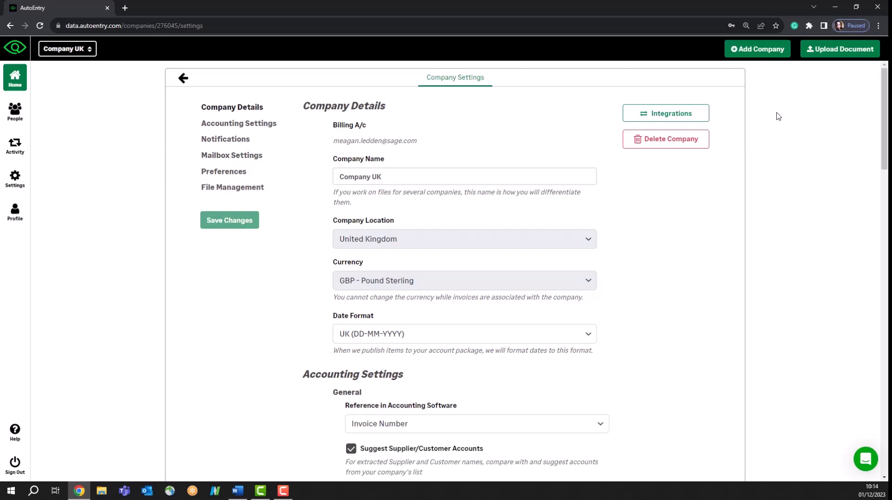
{"action": "left_click", "coordinate": [686, 122]}
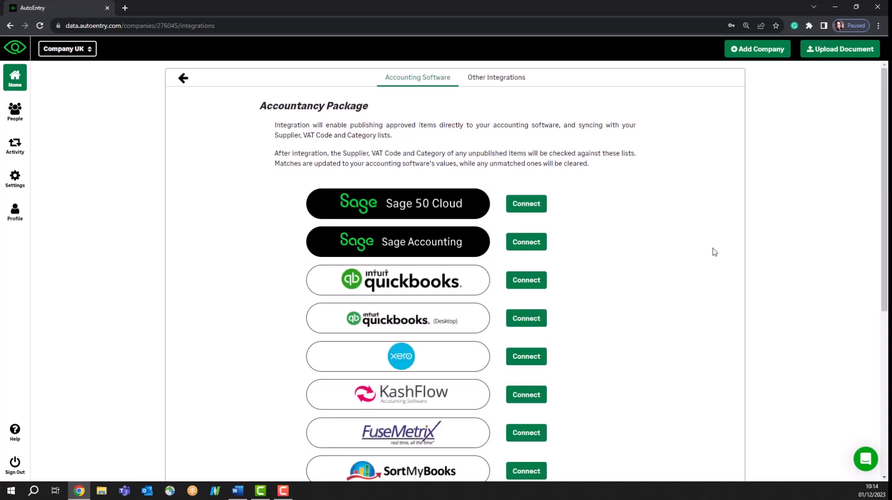
{"action": "scroll", "coordinate": [608, 404], "scroll_direction": "down", "scroll_amount": 5}
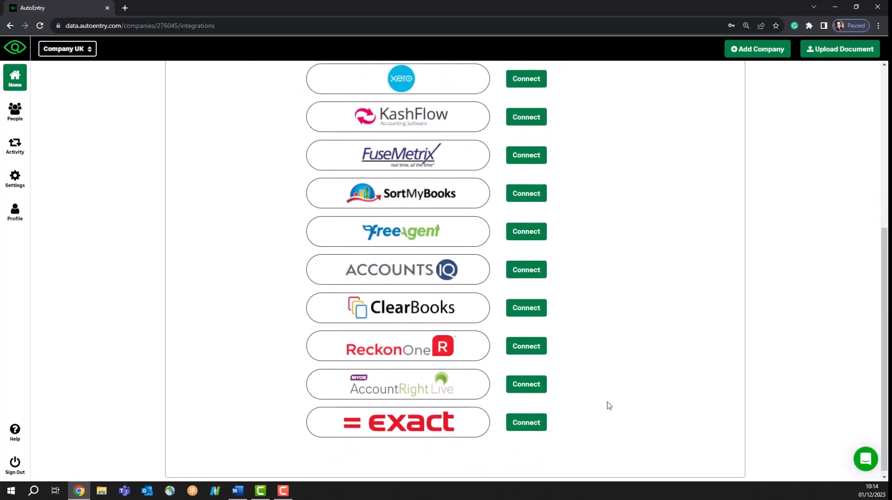
{"action": "scroll", "coordinate": [608, 405], "scroll_direction": "up", "scroll_amount": 2}
{"action": "scroll", "coordinate": [610, 406], "scroll_direction": "up", "scroll_amount": 3}
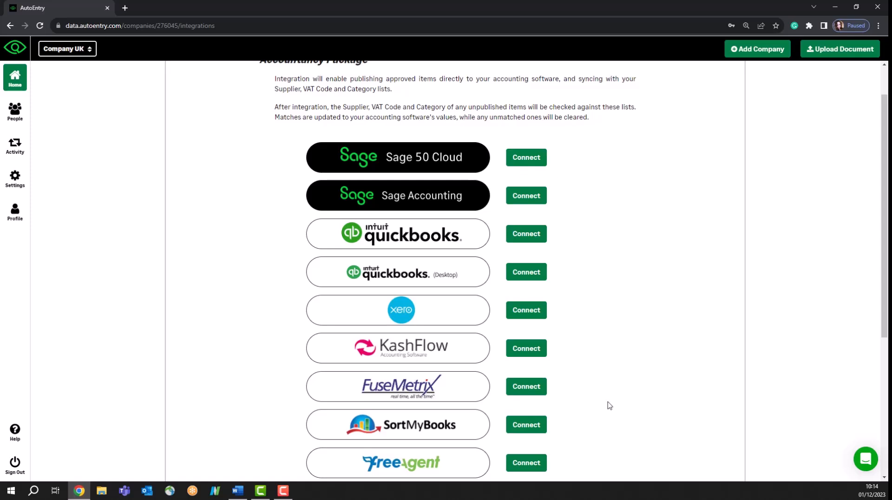
{"action": "left_click", "coordinate": [534, 311]}
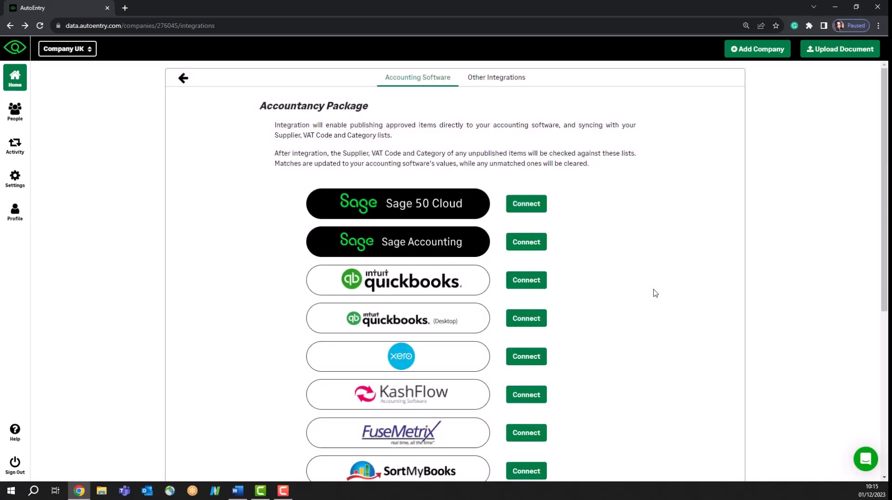
Begin the Sage 50 Cloud connection, mark the Sync App as still needed, then view People.
{"action": "left_click", "coordinate": [538, 206]}
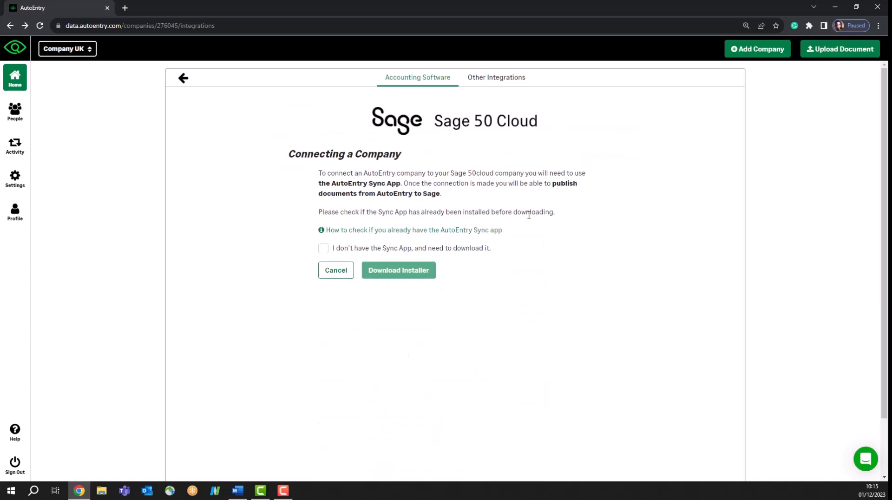
{"action": "left_click_drag", "start_coordinate": [331, 183], "coordinate": [401, 191]}
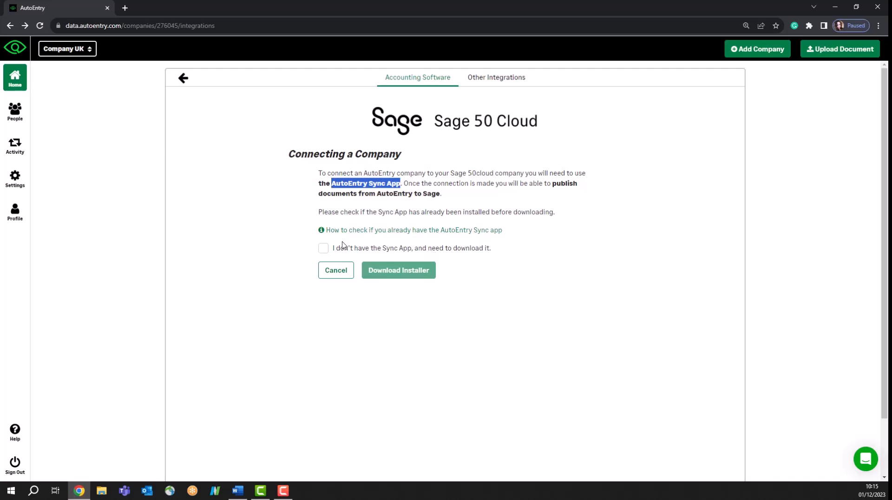
{"action": "left_click", "coordinate": [324, 248]}
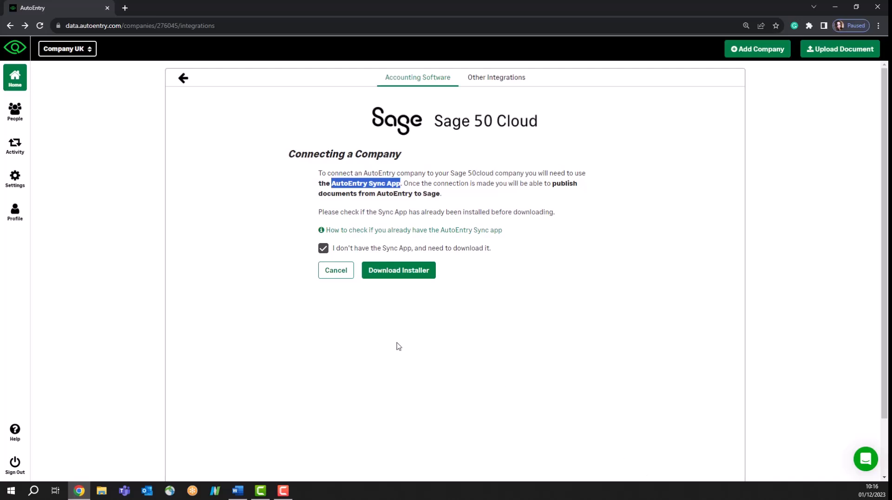
{"action": "left_click", "coordinate": [15, 112]}
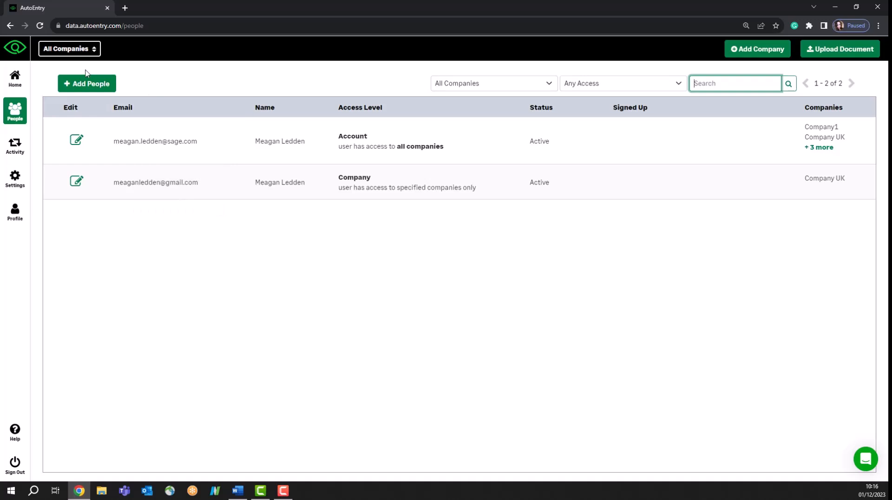
Set up an Employee invitation on the main account limited to the single company Client 2.
{"action": "left_click", "coordinate": [80, 85]}
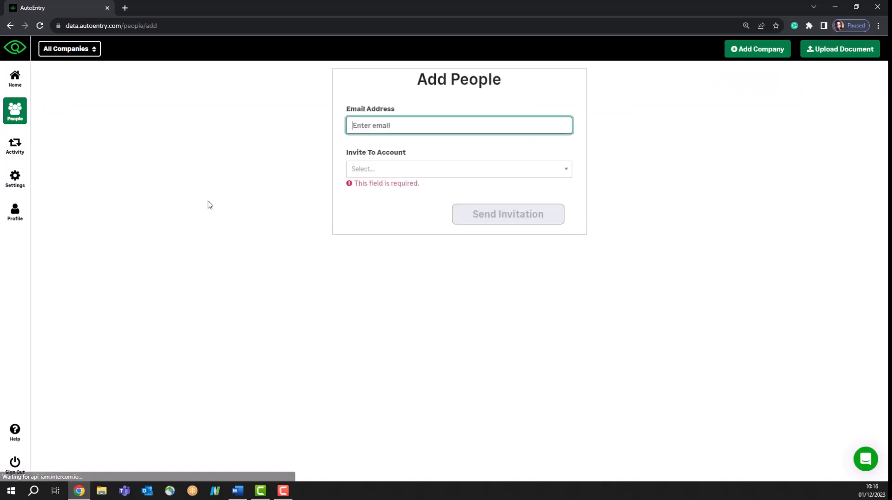
{"action": "left_click", "coordinate": [399, 170]}
{"action": "left_click", "coordinate": [412, 205]}
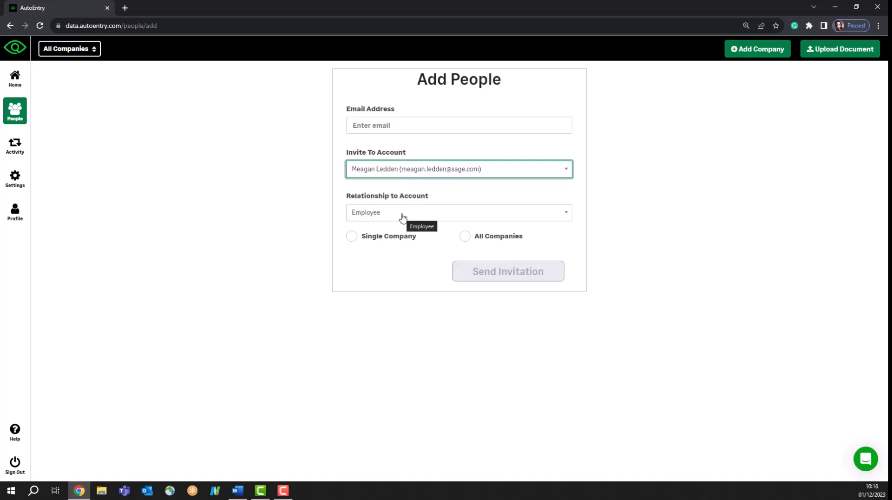
{"action": "left_click", "coordinate": [403, 218]}
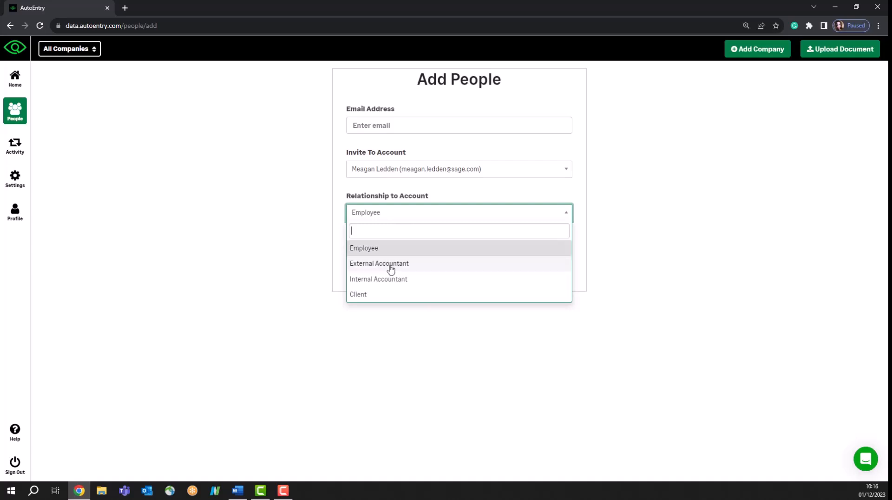
{"action": "left_click", "coordinate": [600, 284]}
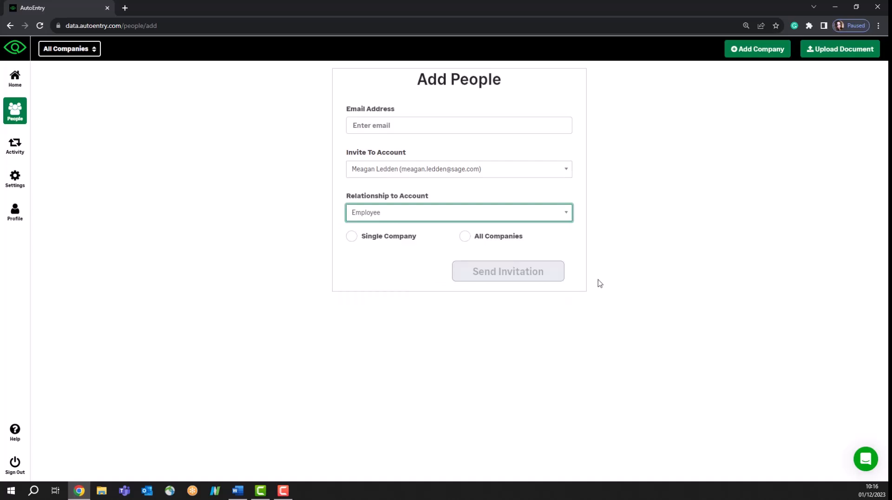
{"action": "left_click", "coordinate": [353, 238]}
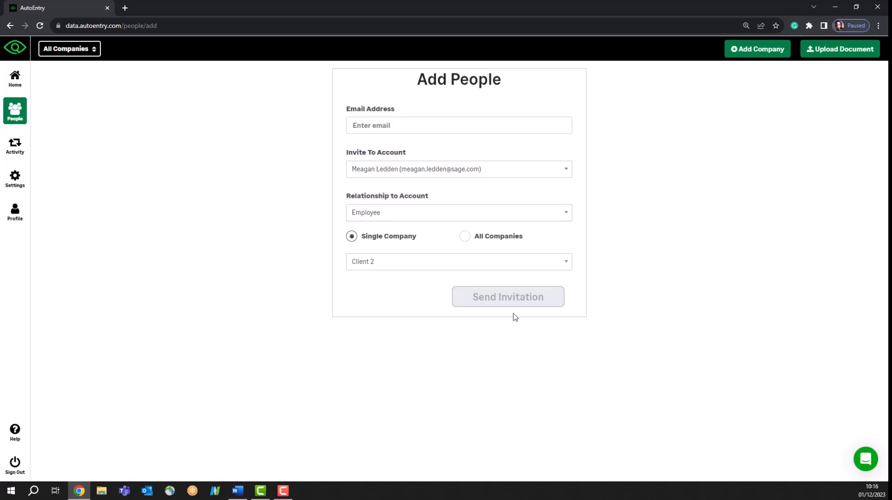
{"action": "left_click", "coordinate": [21, 121]}
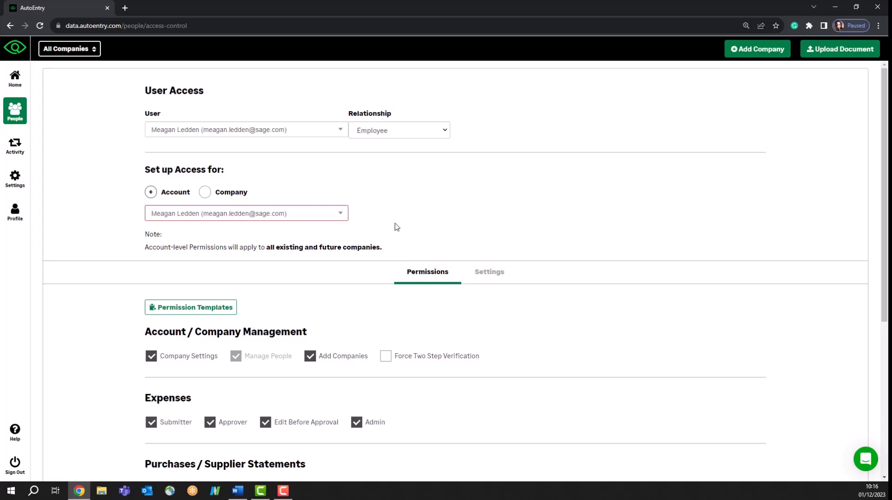
Look through the user's permissions, then go to the account's Subscription And Billing settings.
{"action": "scroll", "coordinate": [403, 349], "scroll_direction": "down", "scroll_amount": 1}
{"action": "scroll", "coordinate": [404, 350], "scroll_direction": "down", "scroll_amount": 2}
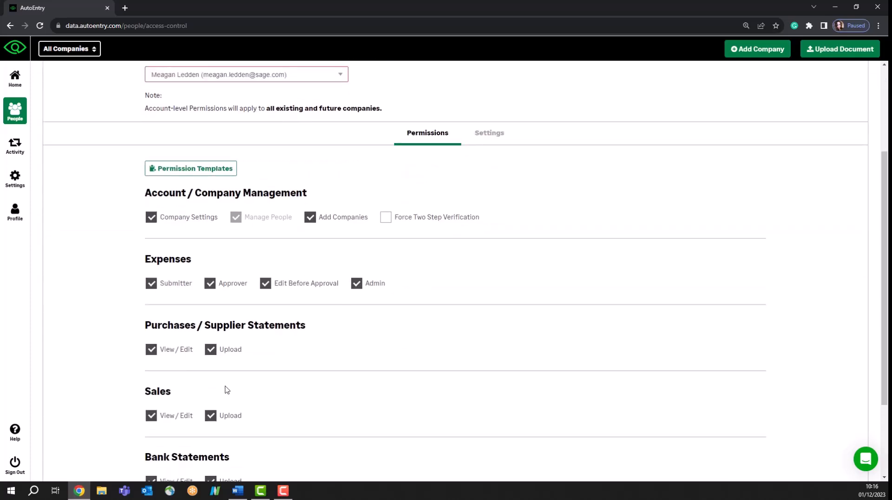
{"action": "scroll", "coordinate": [225, 390], "scroll_direction": "up", "scroll_amount": 3}
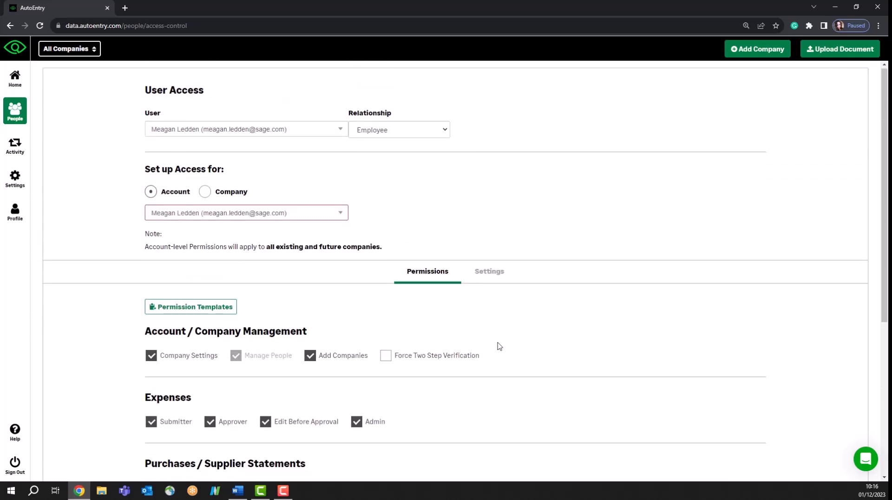
{"action": "scroll", "coordinate": [500, 344], "scroll_direction": "down", "scroll_amount": 5}
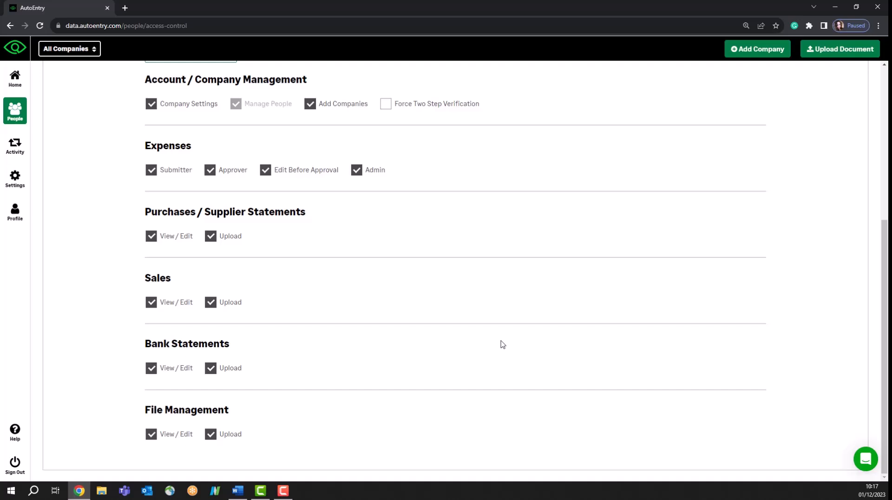
{"action": "scroll", "coordinate": [502, 344], "scroll_direction": "up", "scroll_amount": 5}
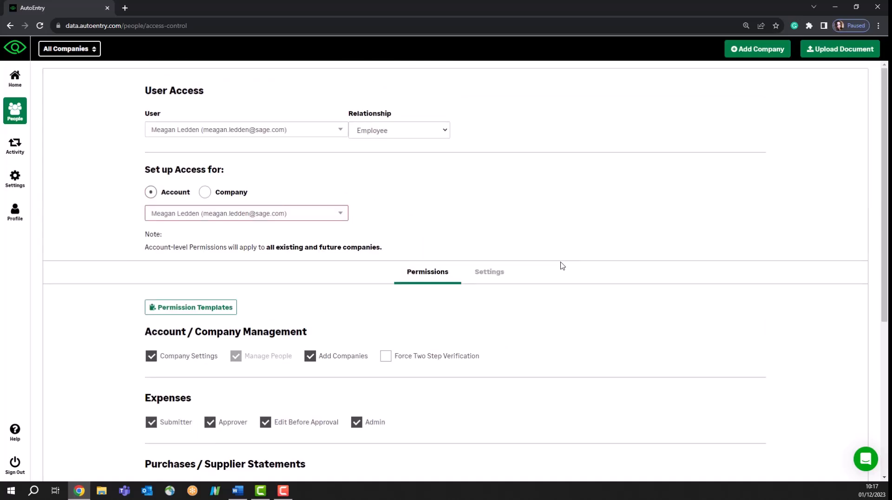
{"action": "left_click", "coordinate": [16, 185]}
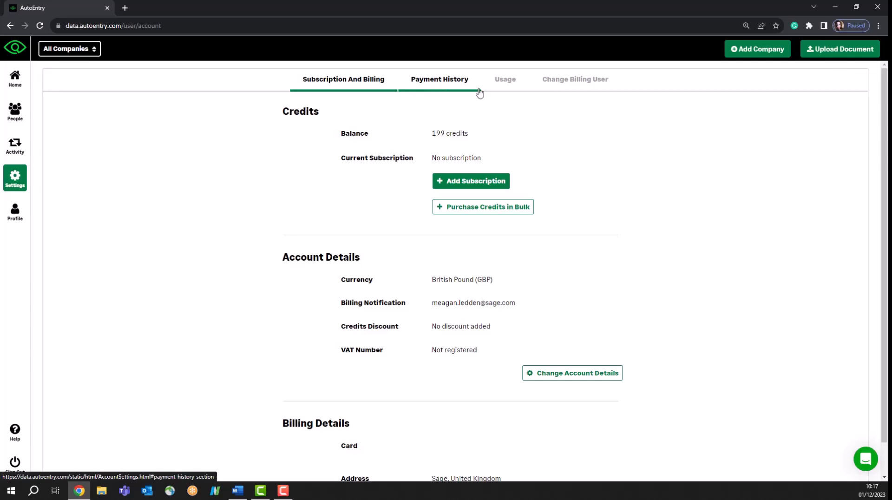
Review the account's credit usage table, then go back to the All Companies list.
{"action": "left_click", "coordinate": [501, 82]}
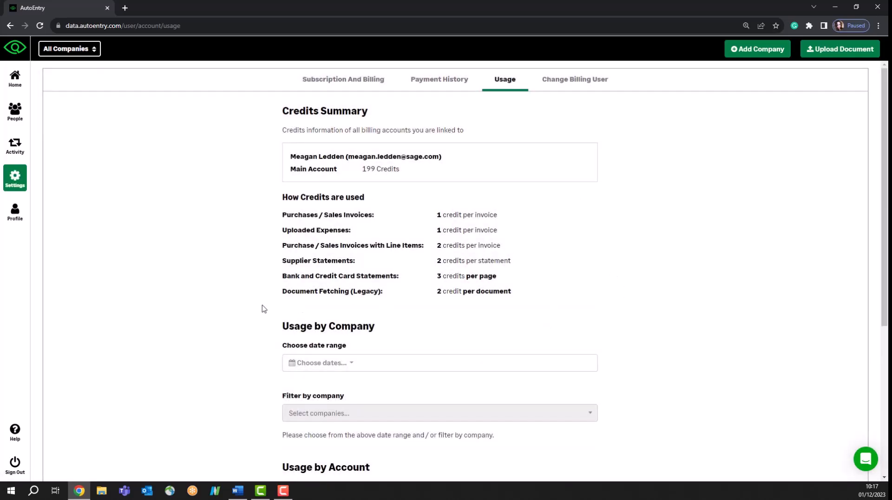
{"action": "scroll", "coordinate": [604, 347], "scroll_direction": "down", "scroll_amount": 4}
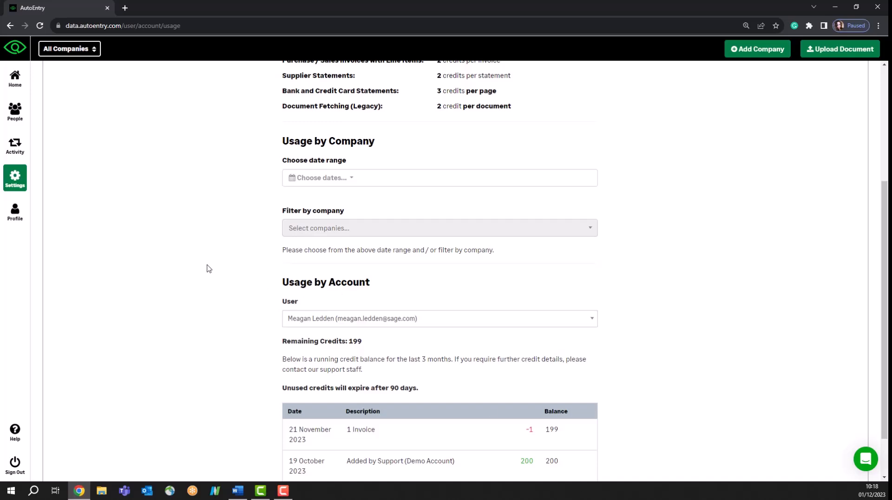
{"action": "scroll", "coordinate": [207, 267], "scroll_direction": "up", "scroll_amount": 4}
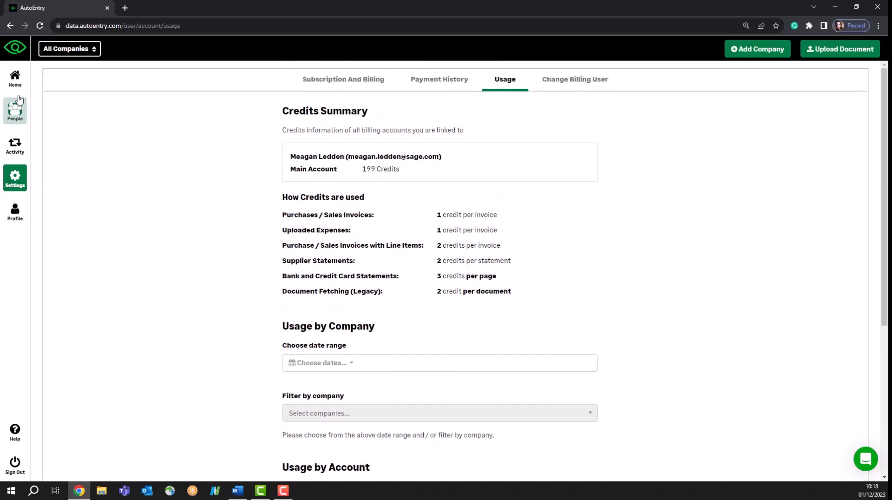
{"action": "left_click", "coordinate": [17, 80]}
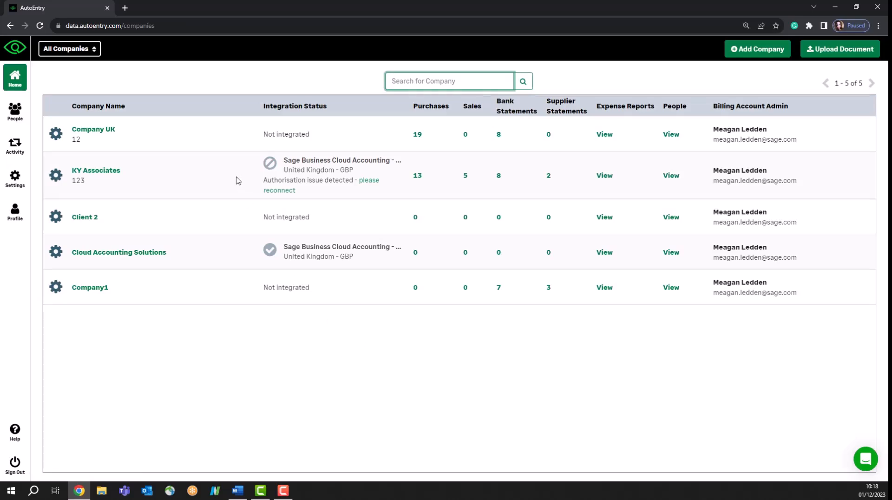
Open the KY Associates company overview from the companies list.
{"action": "left_click", "coordinate": [104, 172]}
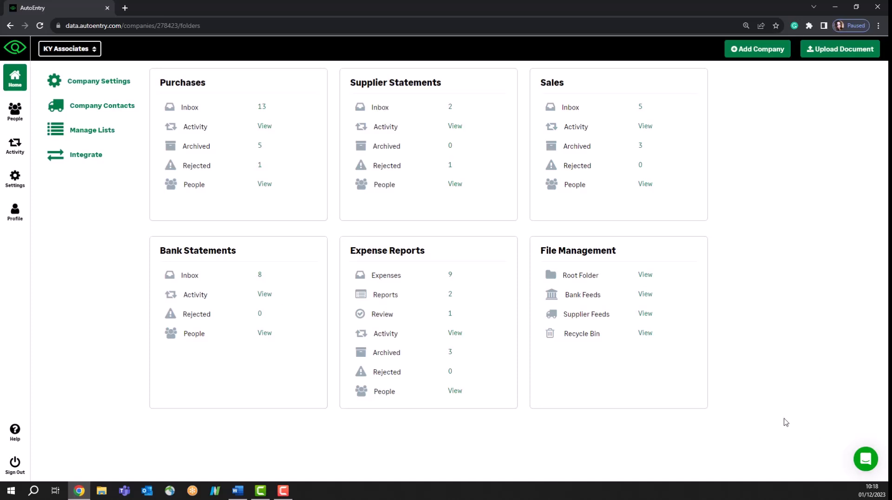
Open KY Associates' Company Settings and switch Purchases Default VAT Codes on, then off again.
{"action": "left_click", "coordinate": [115, 84]}
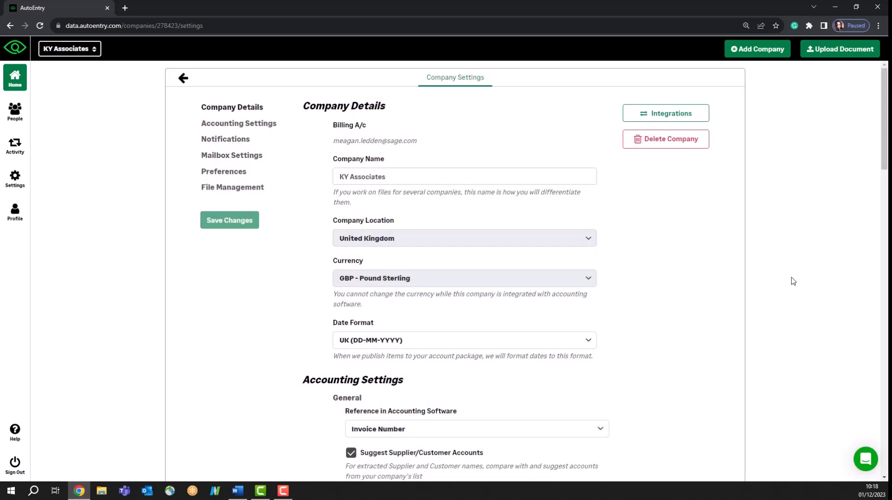
{"action": "scroll", "coordinate": [665, 378], "scroll_direction": "down", "scroll_amount": 2}
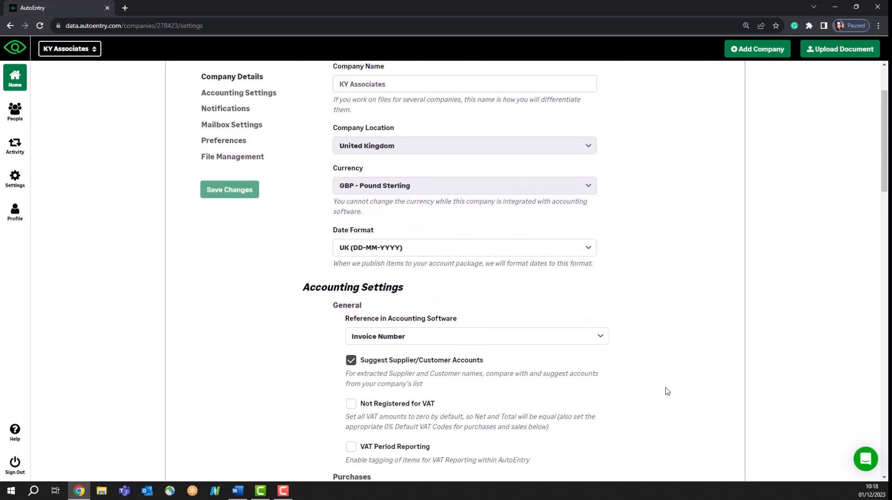
{"action": "scroll", "coordinate": [664, 391], "scroll_direction": "down", "scroll_amount": 2}
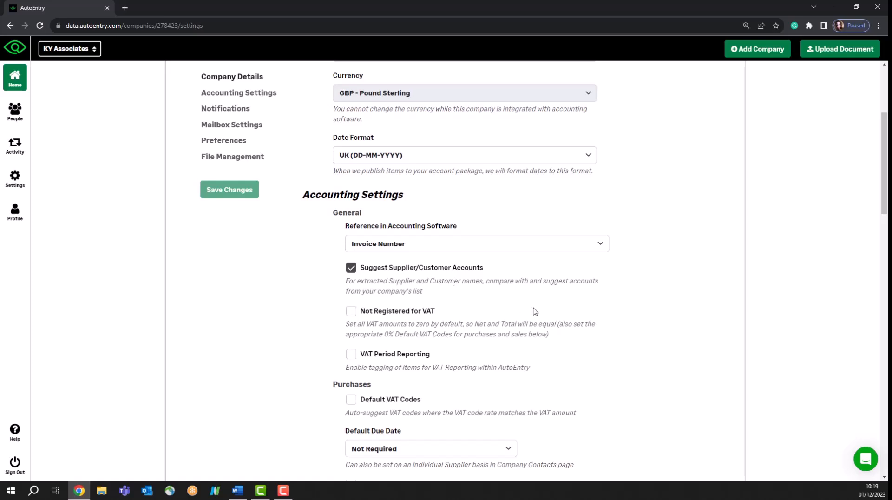
{"action": "scroll", "coordinate": [619, 331], "scroll_direction": "down", "scroll_amount": 2}
{"action": "scroll", "coordinate": [618, 330], "scroll_direction": "down", "scroll_amount": 2}
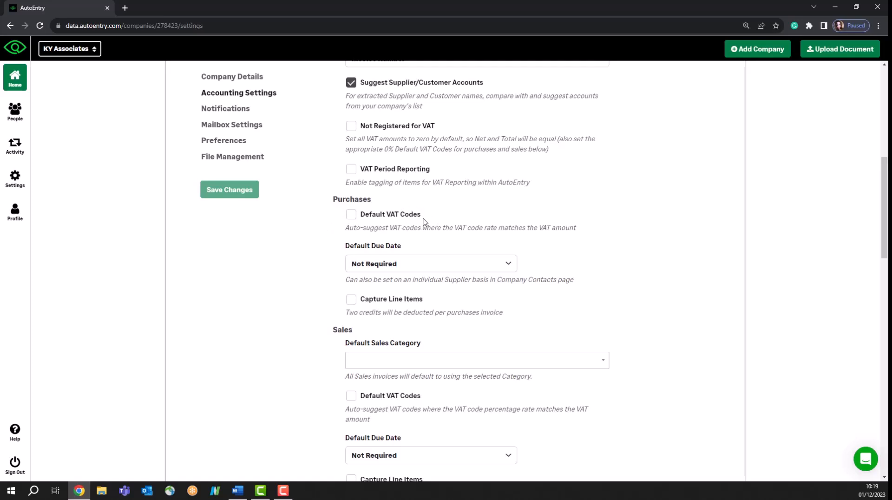
{"action": "left_click", "coordinate": [351, 214]}
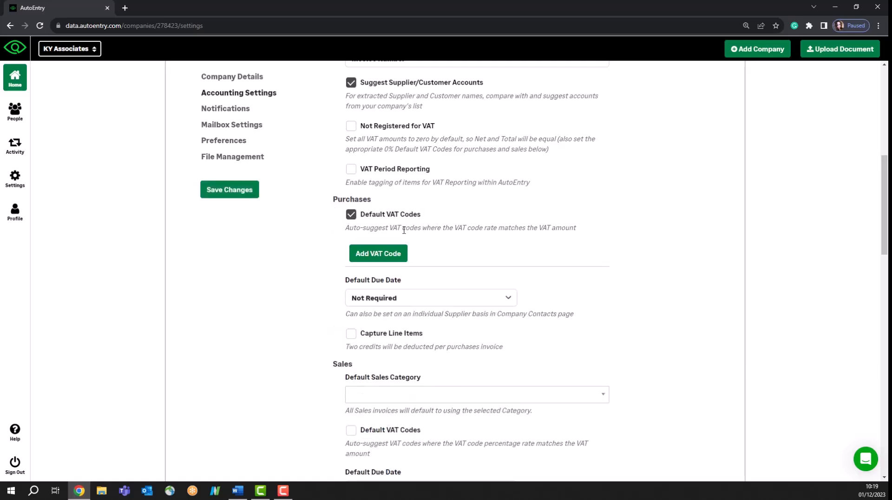
{"action": "left_click", "coordinate": [351, 214]}
{"action": "scroll", "coordinate": [634, 303], "scroll_direction": "down", "scroll_amount": 6}
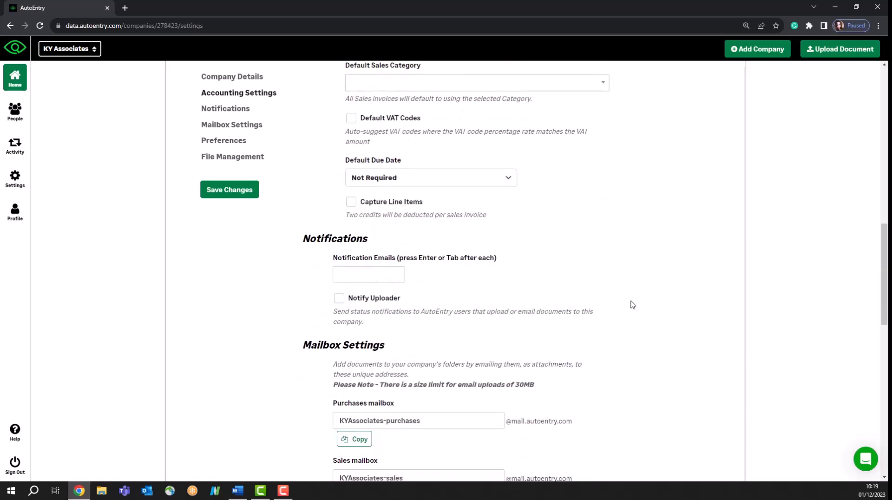
{"action": "scroll", "coordinate": [630, 304], "scroll_direction": "down", "scroll_amount": 5}
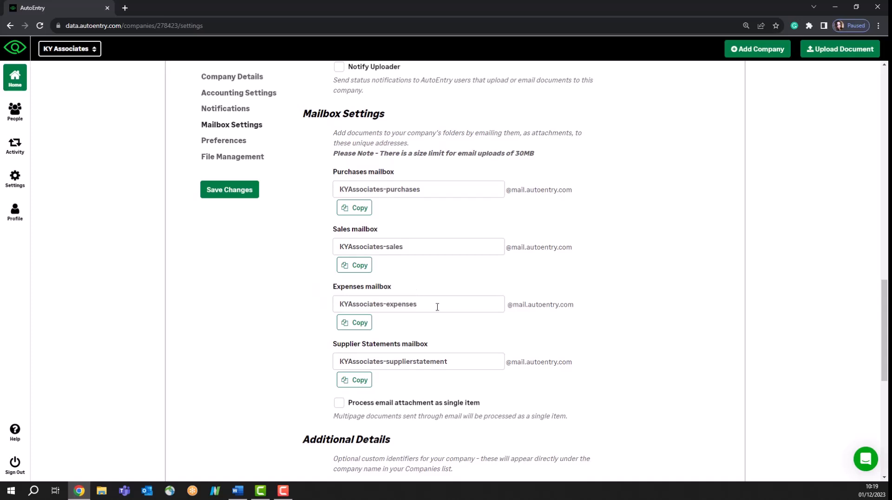
{"action": "scroll", "coordinate": [674, 357], "scroll_direction": "down", "scroll_amount": 4}
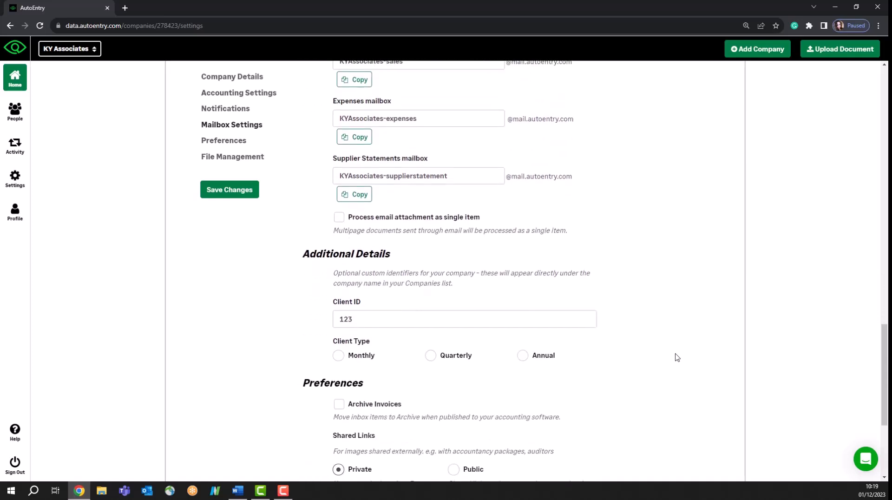
{"action": "scroll", "coordinate": [674, 354], "scroll_direction": "down", "scroll_amount": 4}
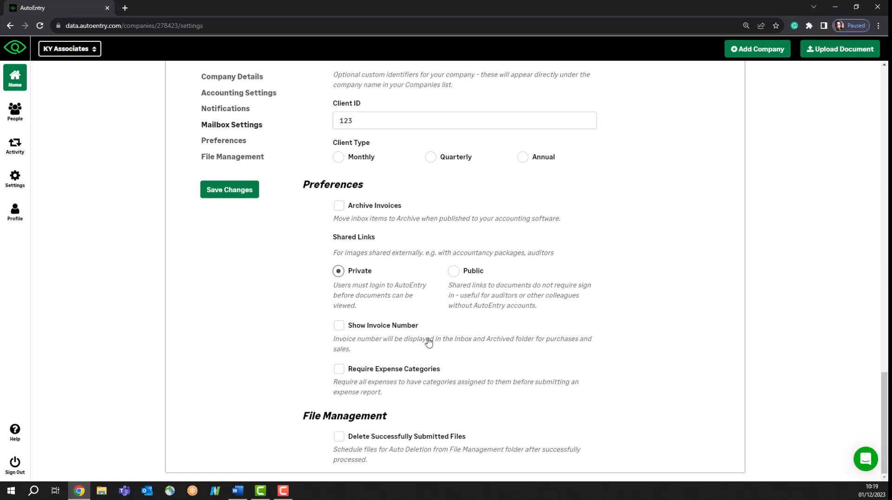
{"action": "left_click_drag", "start_coordinate": [887, 397], "coordinate": [873, 91]}
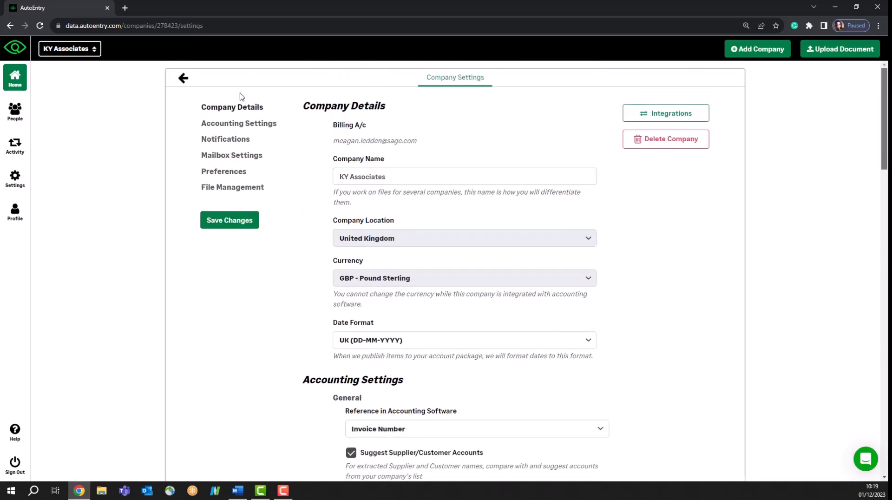
Go to KY Associates' Company Contacts and open the supplier Sound Supplies.
{"action": "left_click", "coordinate": [185, 80]}
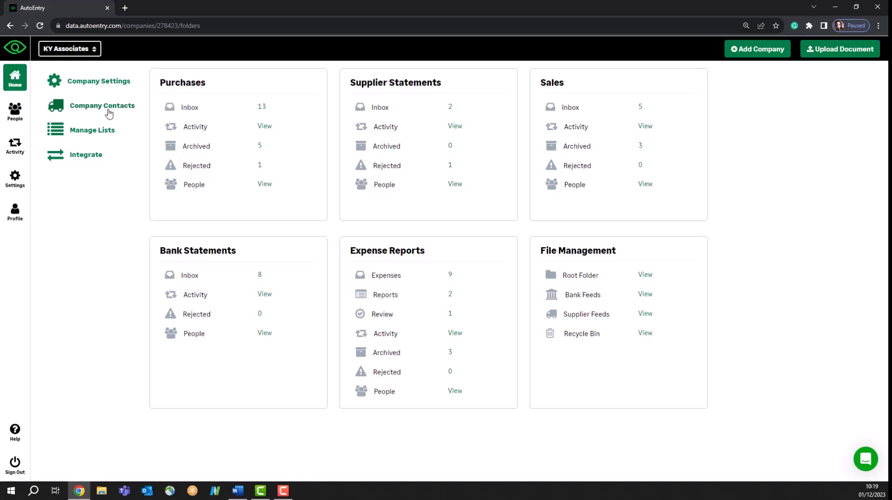
{"action": "left_click", "coordinate": [109, 113]}
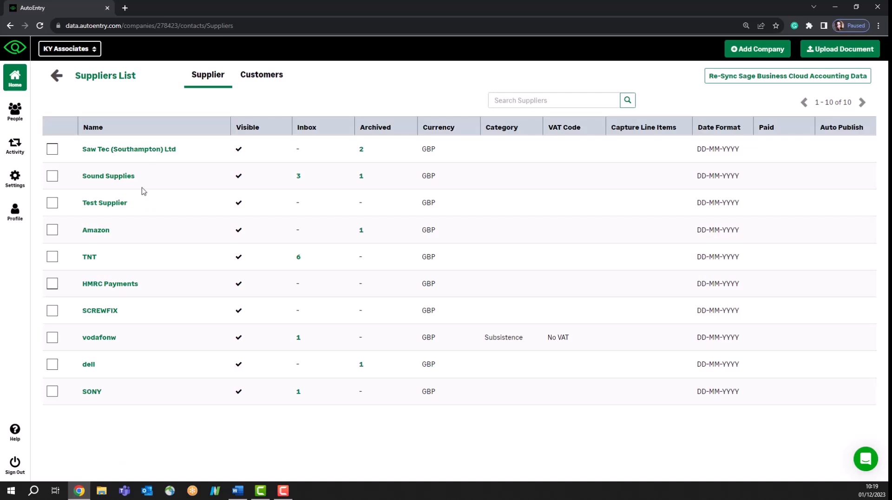
{"action": "left_click", "coordinate": [105, 177]}
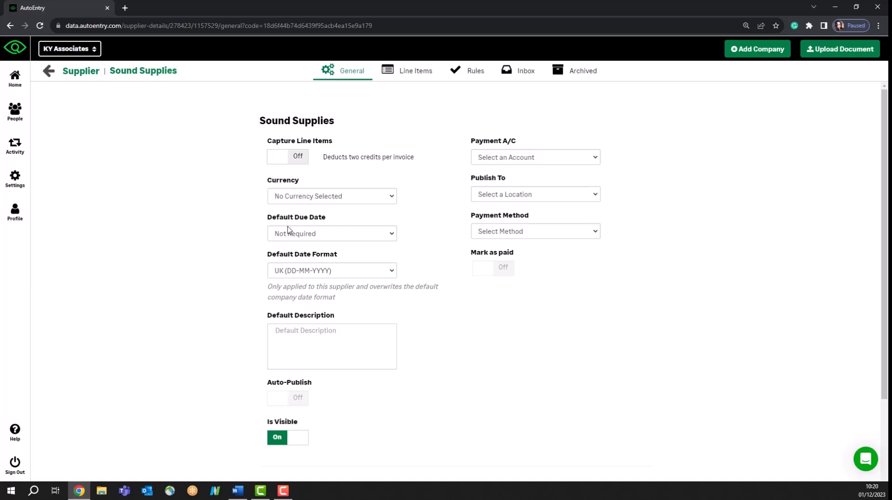
{"action": "left_click", "coordinate": [299, 231]}
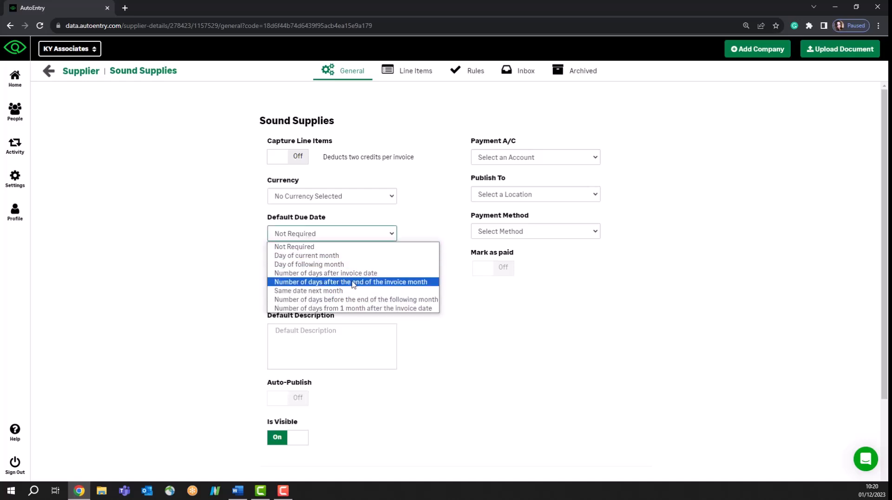
{"action": "left_click", "coordinate": [561, 414]}
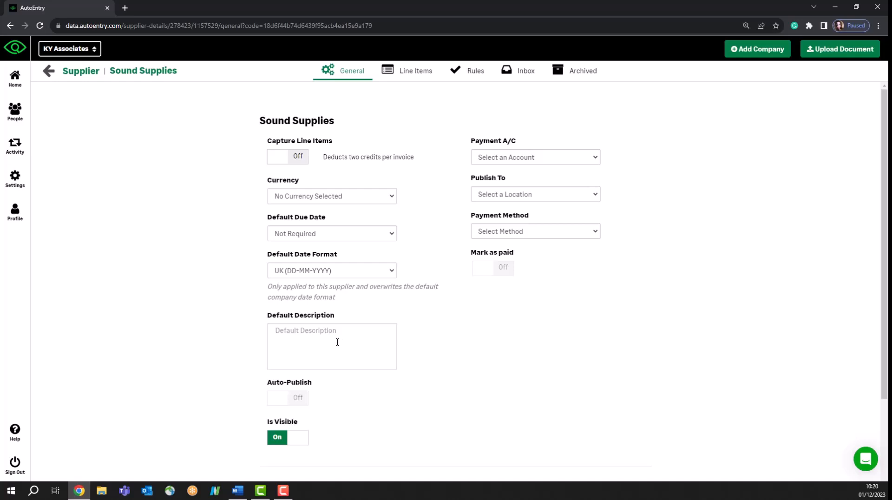
{"action": "left_click", "coordinate": [337, 342]}
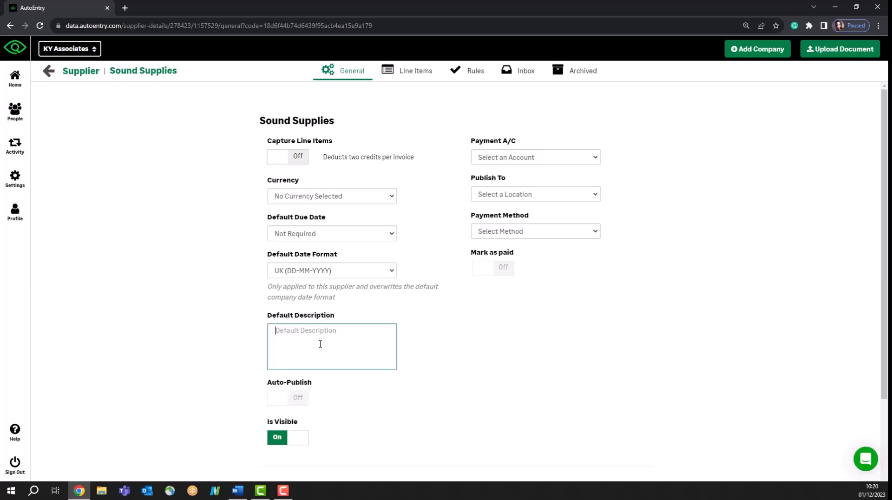
{"action": "left_click", "coordinate": [491, 361]}
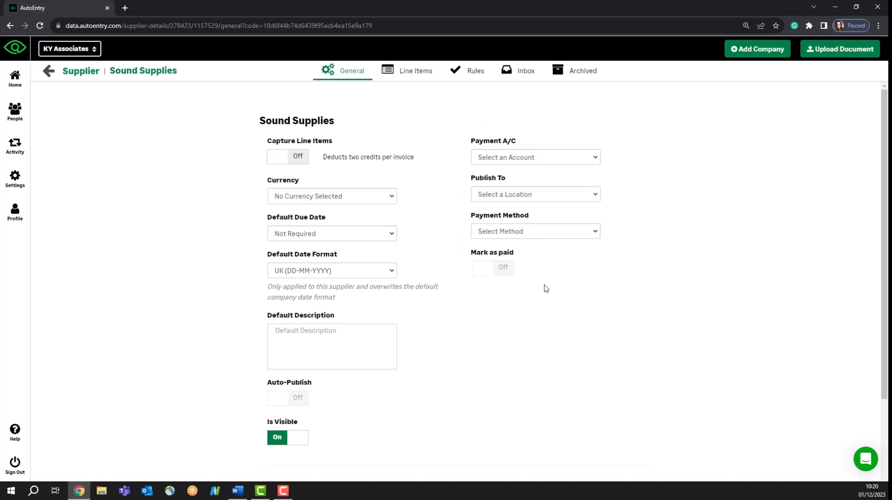
{"action": "left_click", "coordinate": [506, 159]}
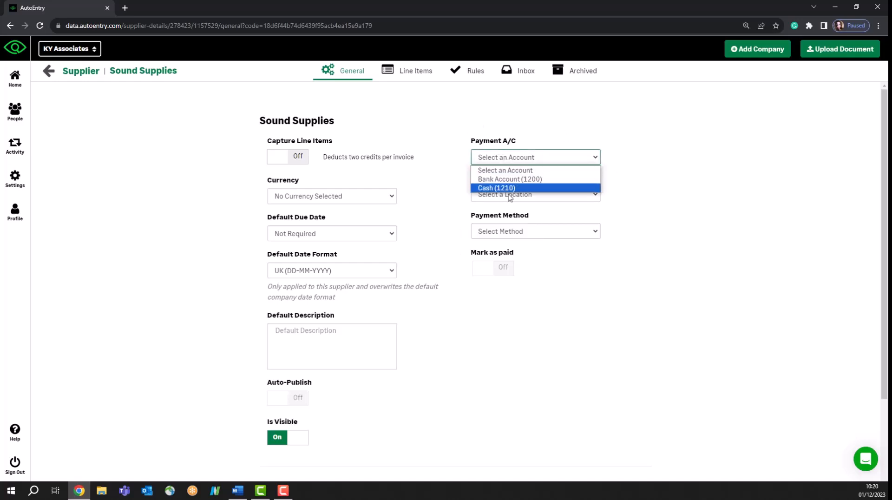
{"action": "left_click", "coordinate": [708, 233]}
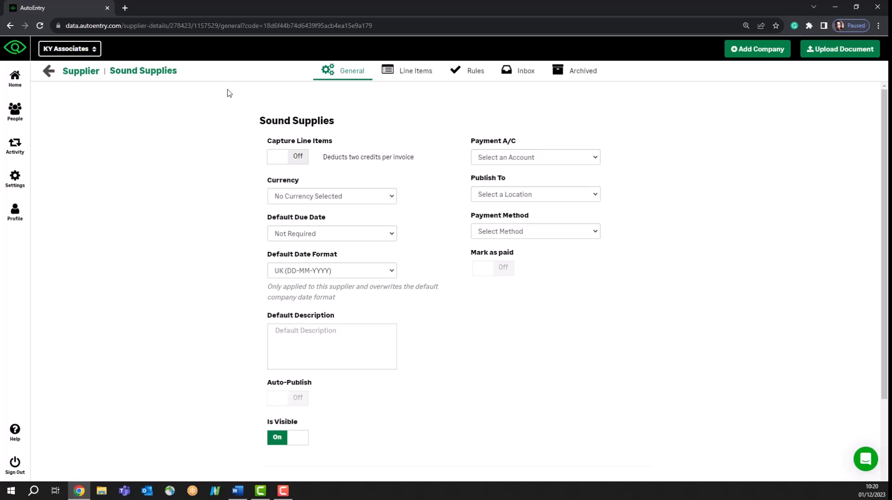
{"action": "scroll", "coordinate": [453, 385], "scroll_direction": "down", "scroll_amount": 2}
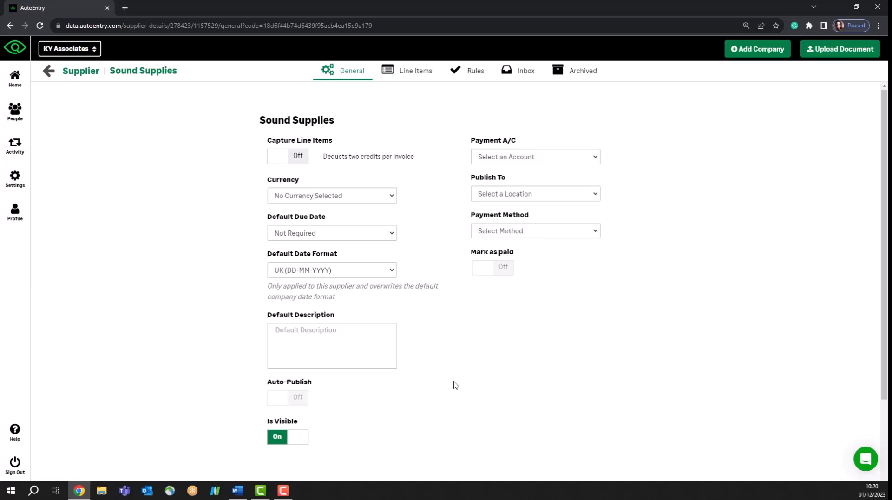
{"action": "mouse_move", "coordinate": [307, 309]}
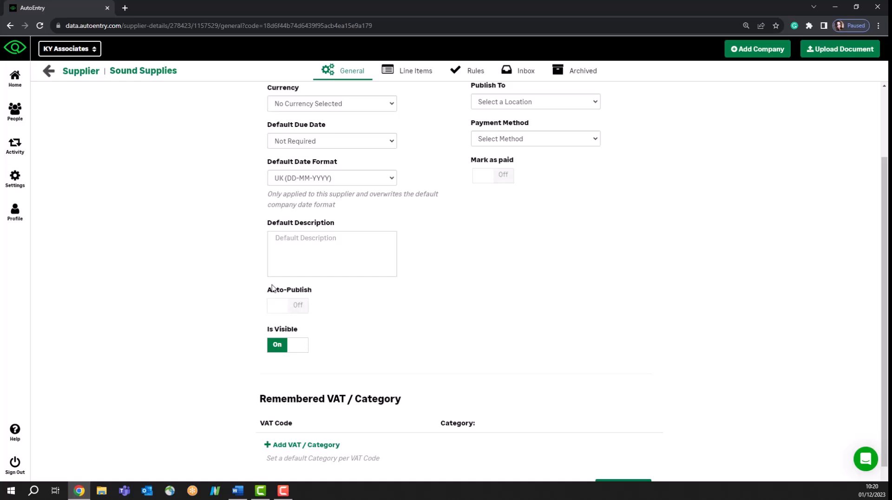
Add a remembered No VAT (0%) row with category 1020 (Stock - Finished Goods).
{"action": "scroll", "coordinate": [293, 305], "scroll_direction": "down", "scroll_amount": 1}
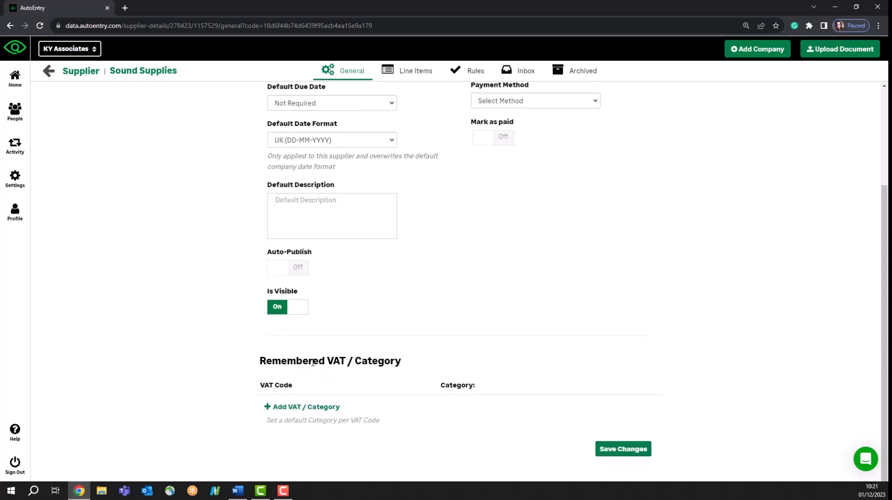
{"action": "left_click", "coordinate": [291, 409]}
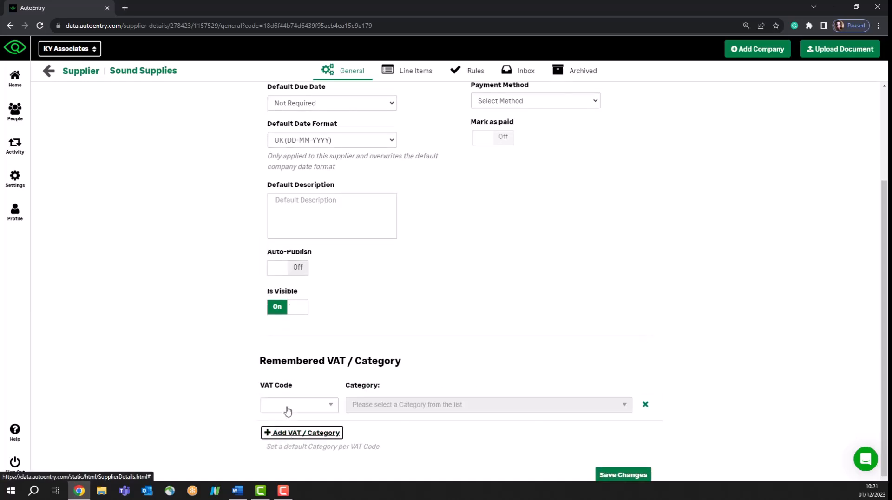
{"action": "left_click", "coordinate": [337, 409]}
{"action": "left_click", "coordinate": [310, 364]}
{"action": "left_click", "coordinate": [537, 409]}
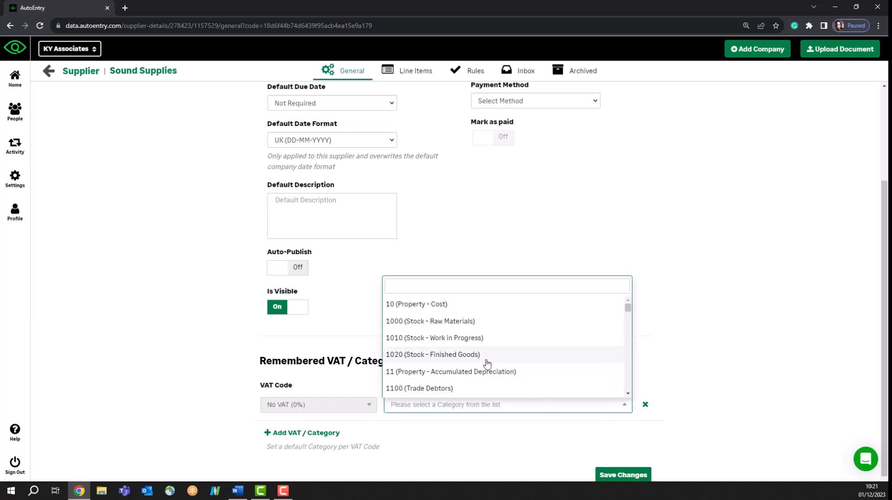
{"action": "left_click", "coordinate": [484, 359]}
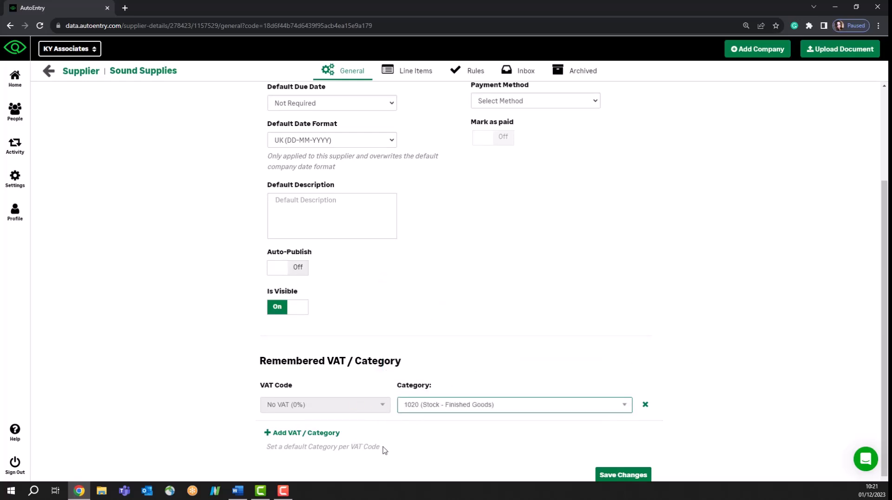
Turn Auto-Publish on for Sound Supplies and go back to the KY Associates overview.
{"action": "left_click", "coordinate": [284, 264]}
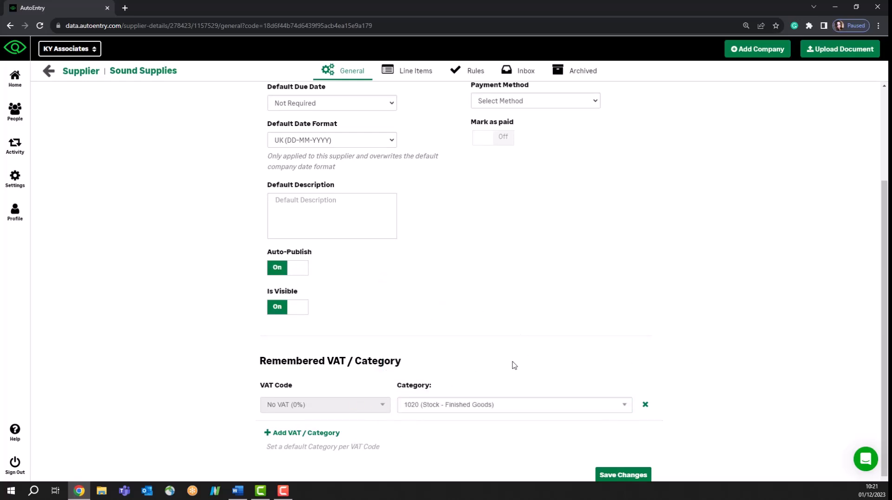
{"action": "scroll", "coordinate": [473, 339], "scroll_direction": "up", "scroll_amount": 3}
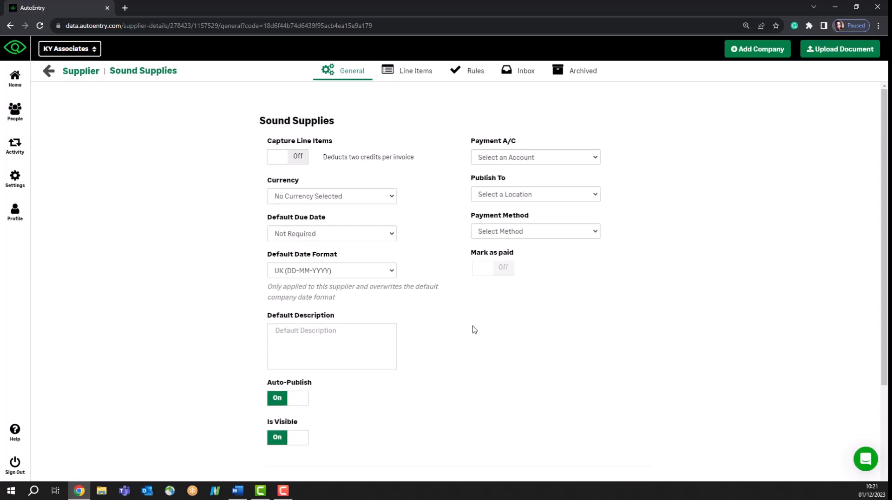
{"action": "scroll", "coordinate": [474, 339], "scroll_direction": "down", "scroll_amount": 3}
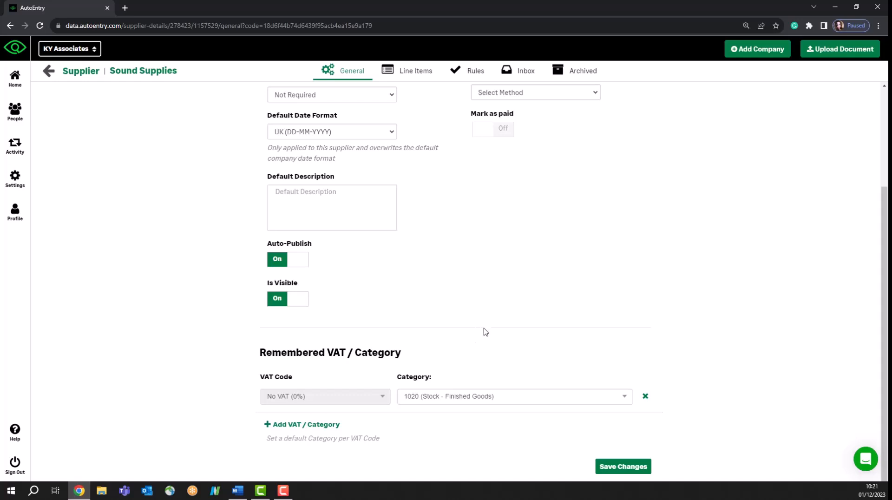
{"action": "scroll", "coordinate": [485, 331], "scroll_direction": "down", "scroll_amount": 1}
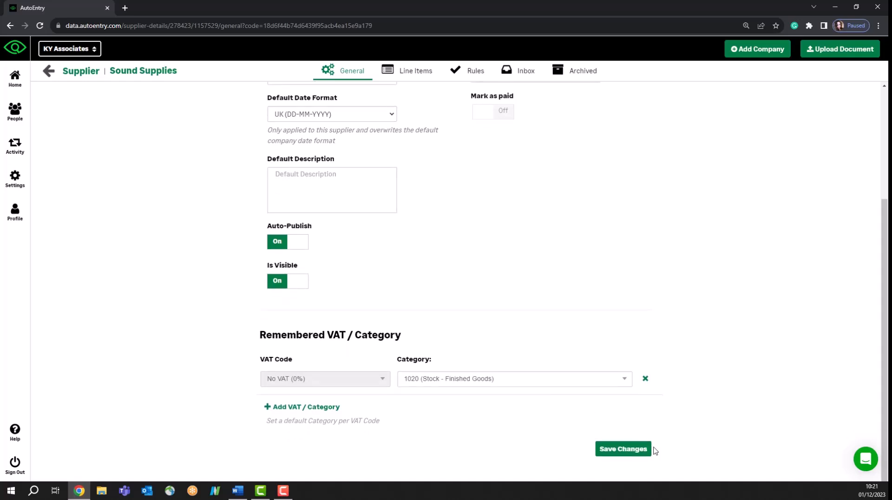
{"action": "left_click", "coordinate": [50, 74]}
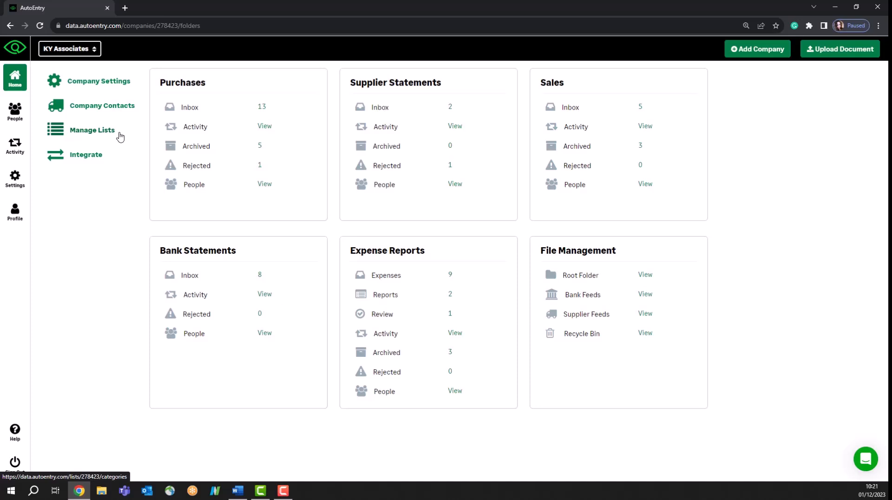
{"action": "left_click", "coordinate": [89, 135]}
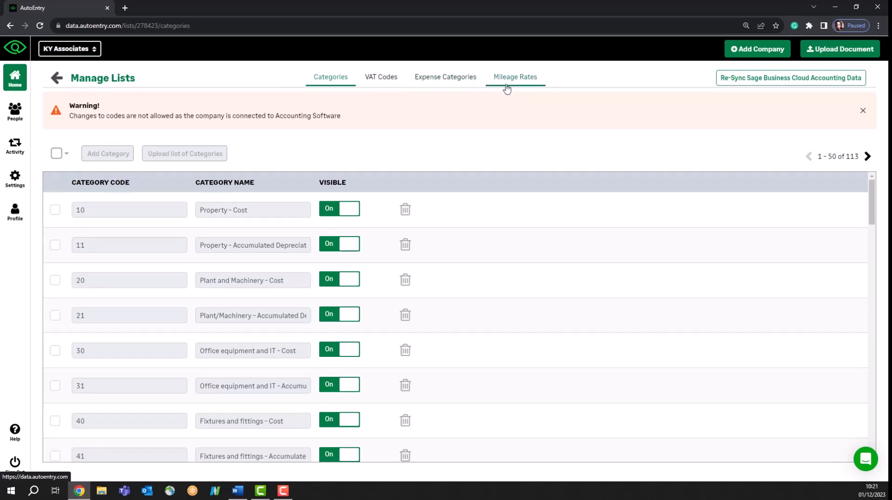
{"action": "left_click", "coordinate": [58, 79]}
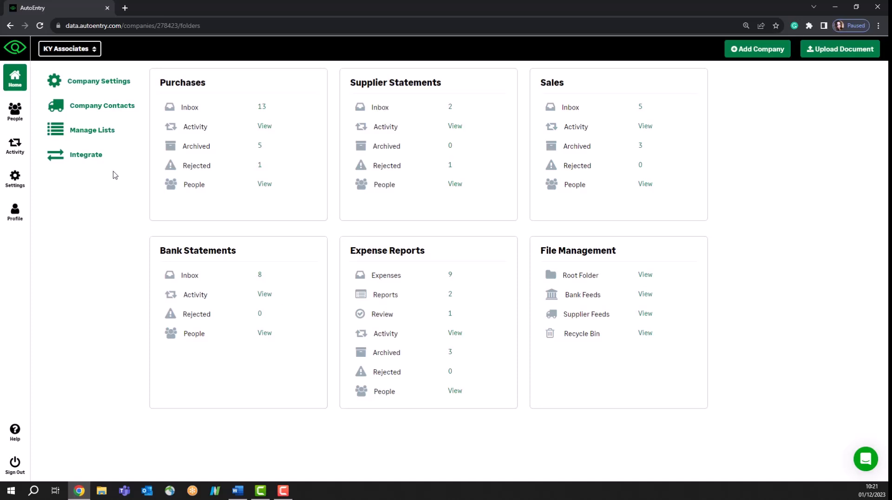
{"action": "left_click", "coordinate": [87, 160]}
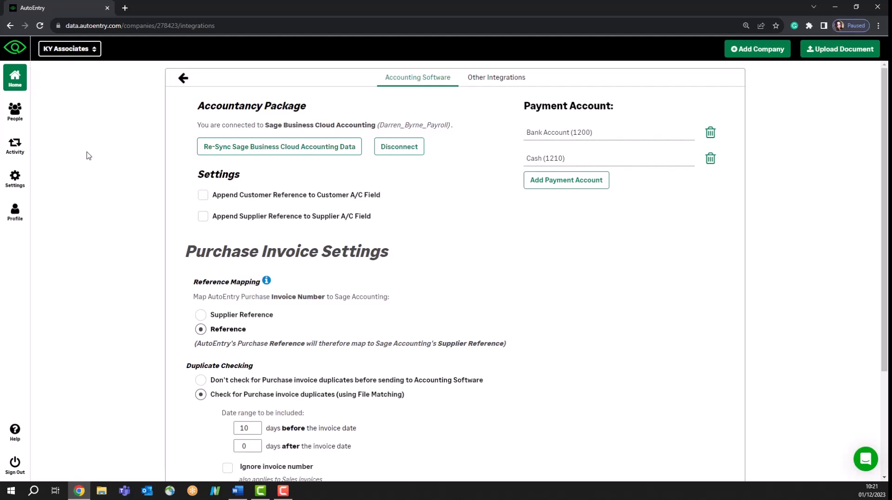
{"action": "scroll", "coordinate": [370, 400], "scroll_direction": "down", "scroll_amount": 3}
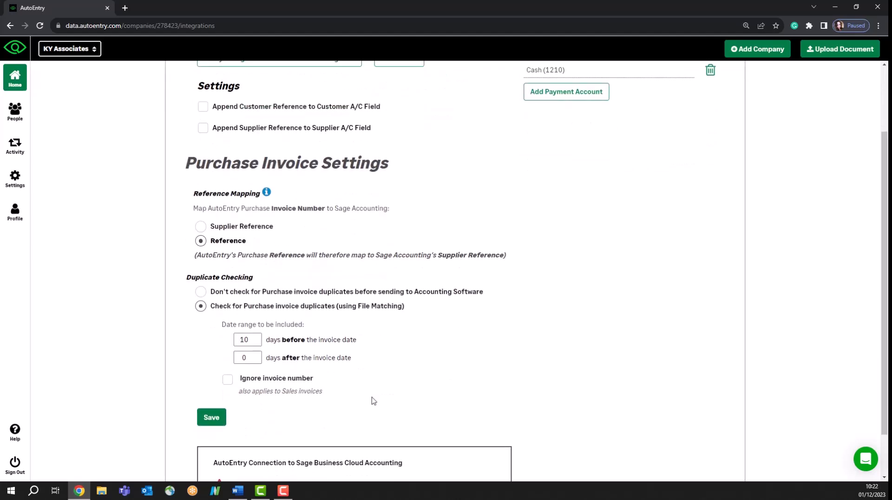
{"action": "scroll", "coordinate": [384, 406], "scroll_direction": "up", "scroll_amount": 3}
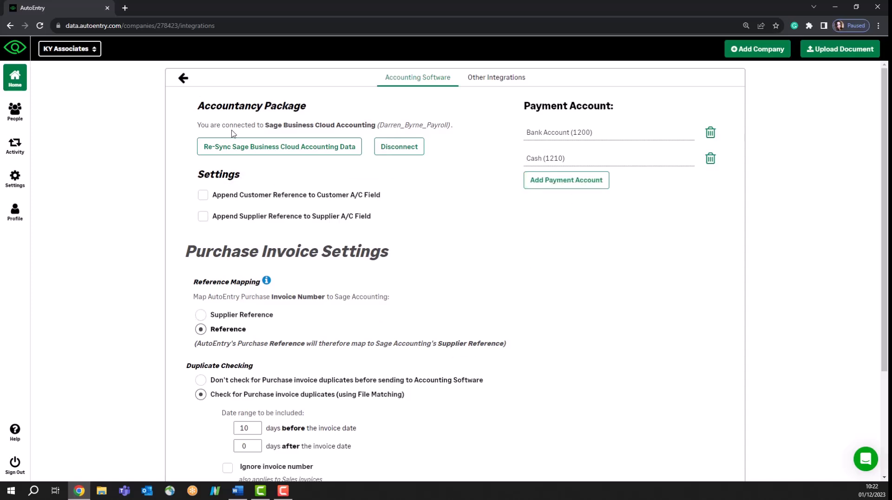
{"action": "left_click", "coordinate": [182, 78]}
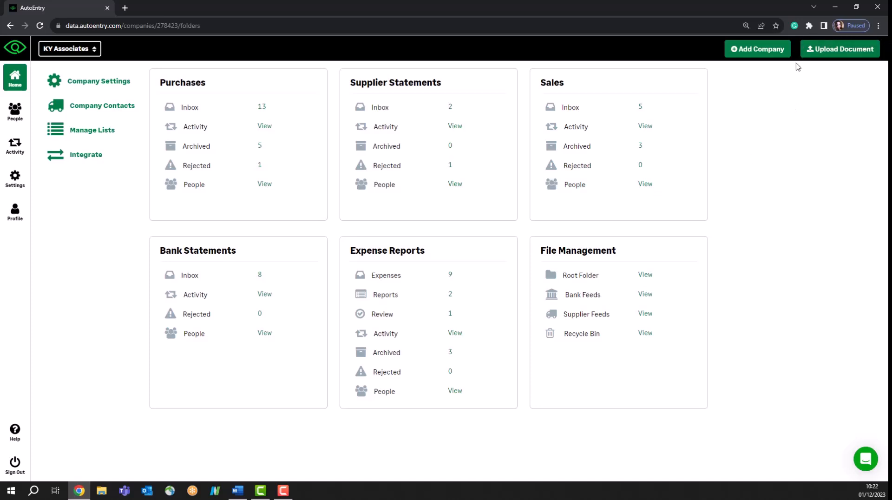
Start a document upload to KY Associates' Purchases folder and review its upload options and drop area.
{"action": "left_click", "coordinate": [826, 52]}
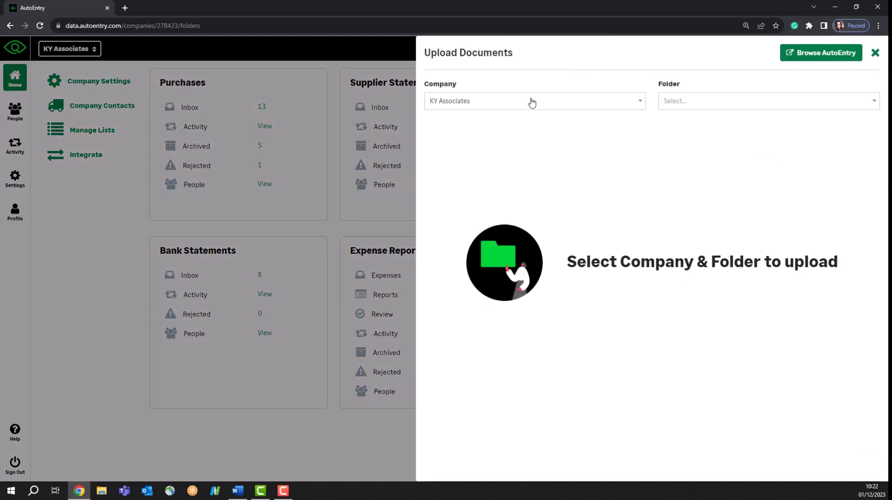
{"action": "left_click", "coordinate": [488, 107]}
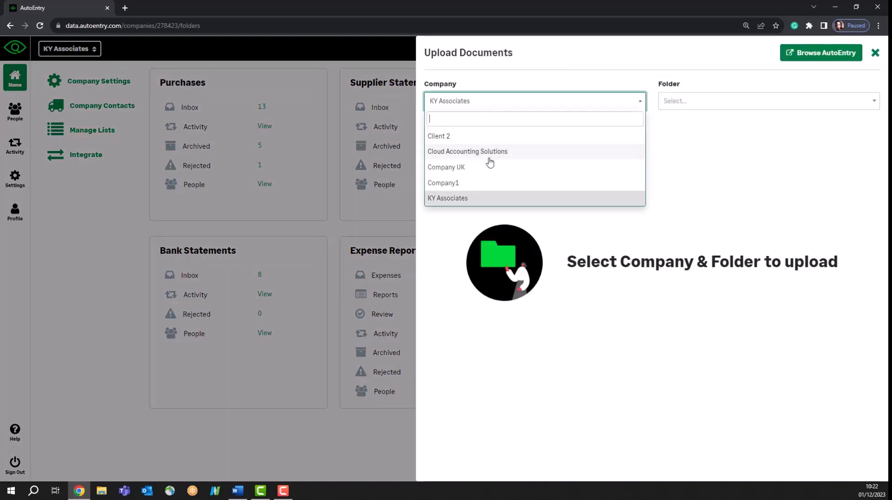
{"action": "left_click", "coordinate": [768, 183]}
{"action": "left_click", "coordinate": [697, 100]}
{"action": "left_click", "coordinate": [687, 137]}
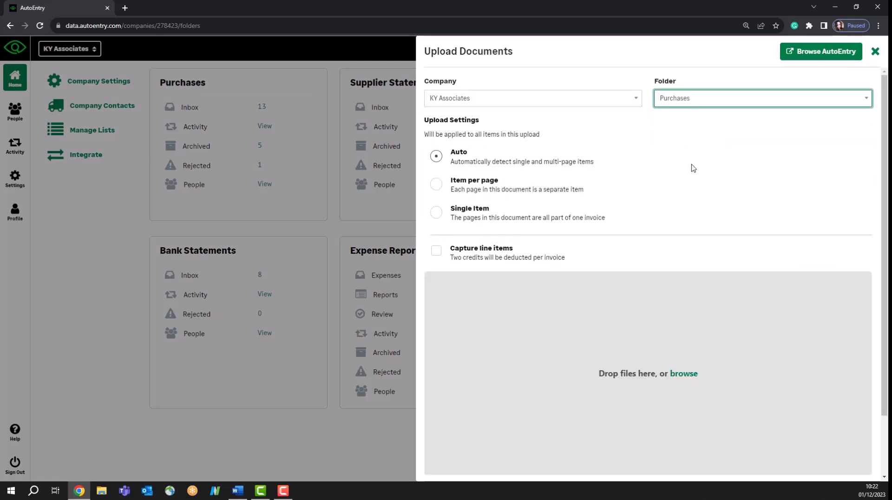
{"action": "scroll", "coordinate": [675, 233], "scroll_direction": "down", "scroll_amount": 2}
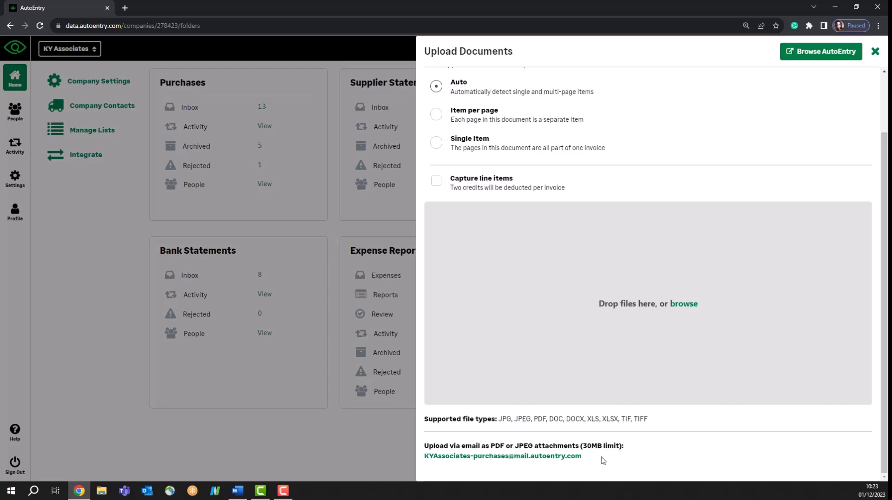
{"action": "scroll", "coordinate": [603, 460], "scroll_direction": "up", "scroll_amount": 2}
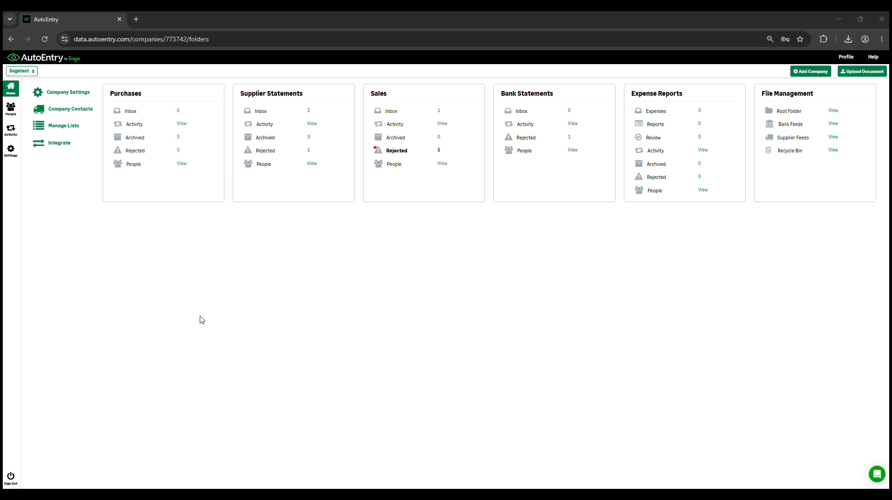
Open the Purchases inbox from the Sagetest dashboard.
{"action": "left_click", "coordinate": [131, 112]}
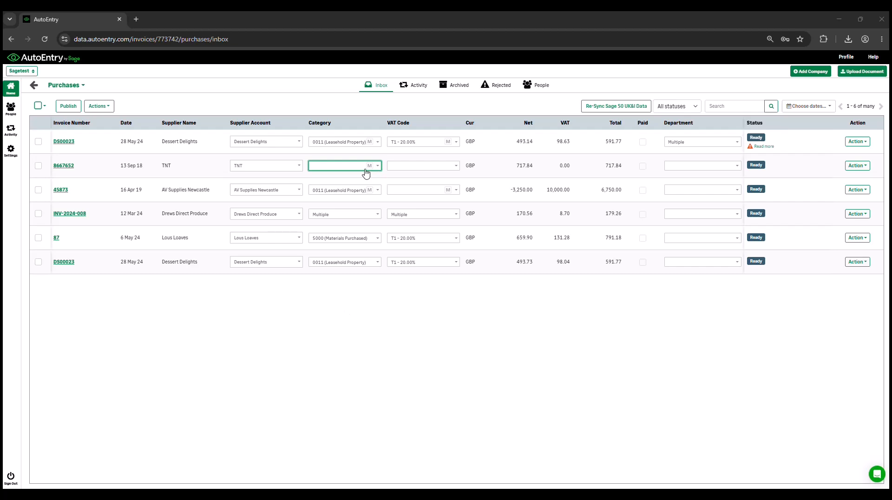
Set invoice 8667652's category to 0010 Freehold Property.
{"action": "left_click", "coordinate": [356, 168]}
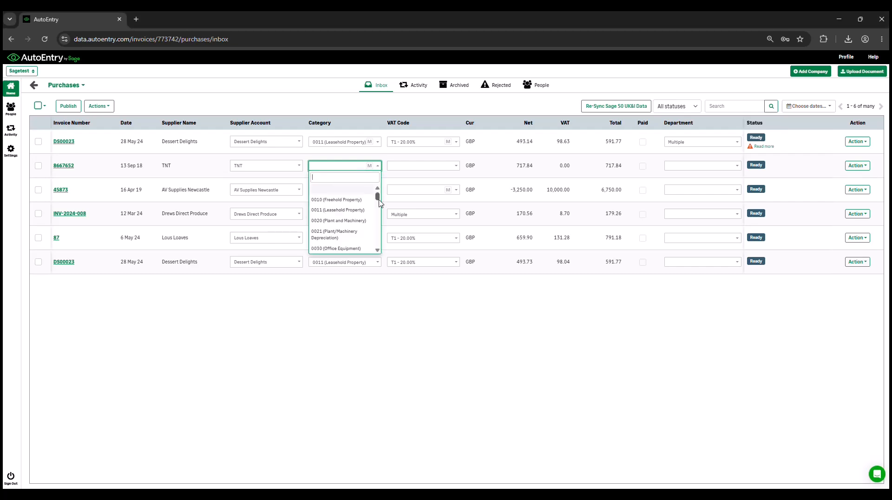
{"action": "mouse_move", "coordinate": [378, 200]}
{"action": "left_mouse_down"}
{"action": "mouse_move", "coordinate": [379, 211]}
{"action": "mouse_move", "coordinate": [377, 188]}
{"action": "left_mouse_up"}
{"action": "left_click", "coordinate": [339, 200]}
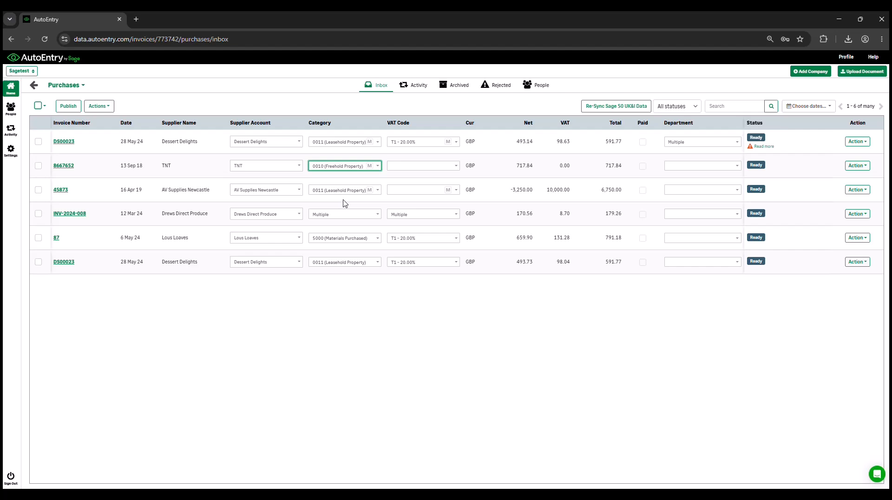
Recategorise the first DS00023 invoice as 0021 Plant/Machinery Depreciation, confirming the change and answering Remember.
{"action": "left_click", "coordinate": [374, 144]}
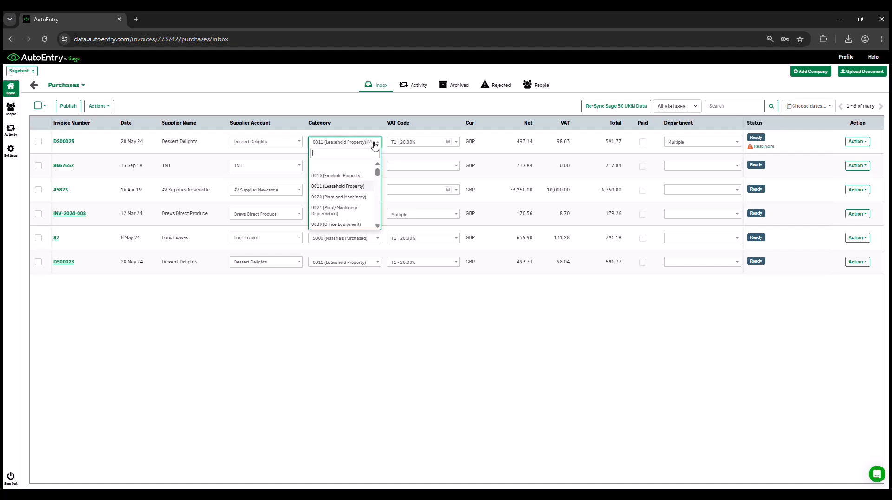
{"action": "left_click", "coordinate": [350, 211]}
{"action": "left_click", "coordinate": [505, 120]}
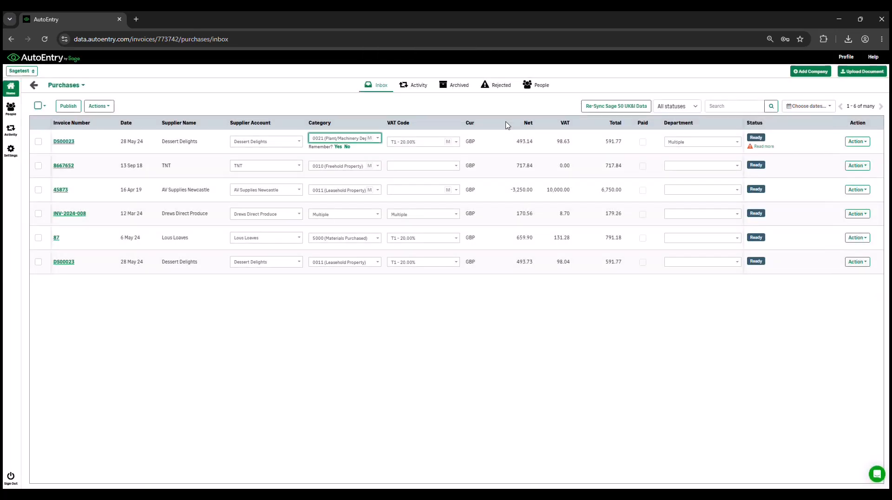
{"action": "left_click", "coordinate": [339, 149]}
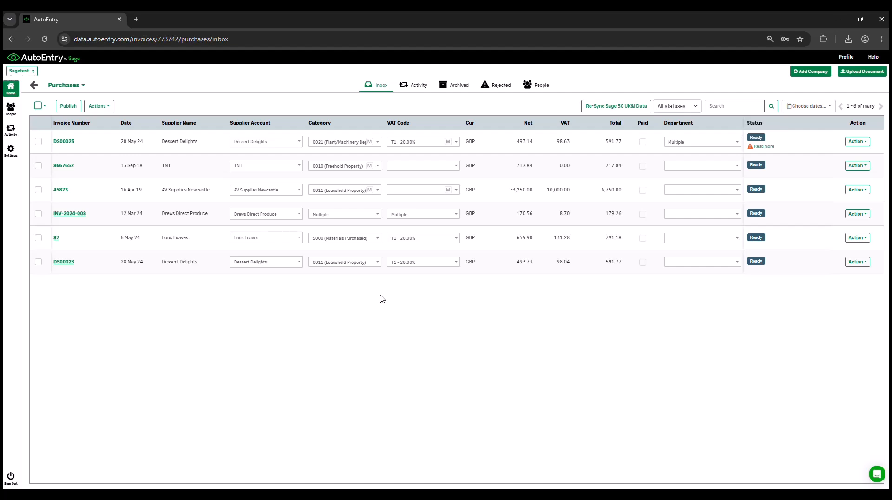
Open invoice DS00023, set its first line to 1003 Finished Goods, and highlight the 503.26 GBP amount.
{"action": "left_click", "coordinate": [64, 141]}
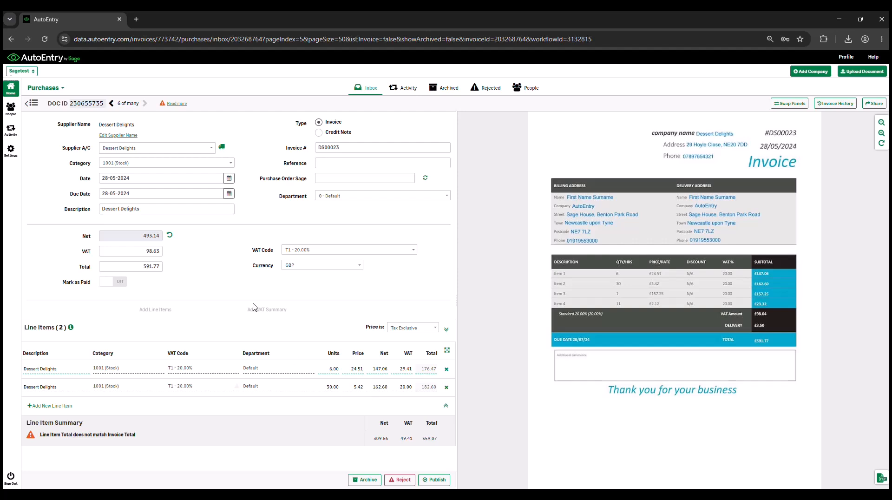
{"action": "left_click", "coordinate": [123, 368]}
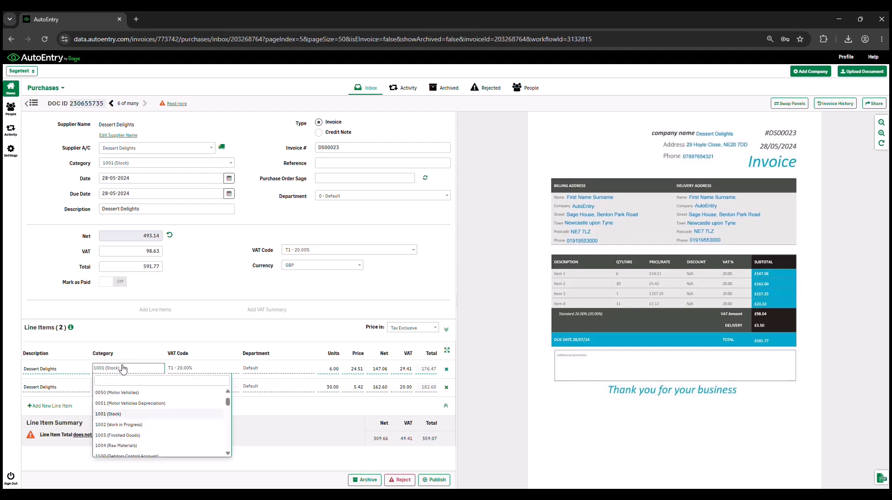
{"action": "left_click", "coordinate": [122, 436]}
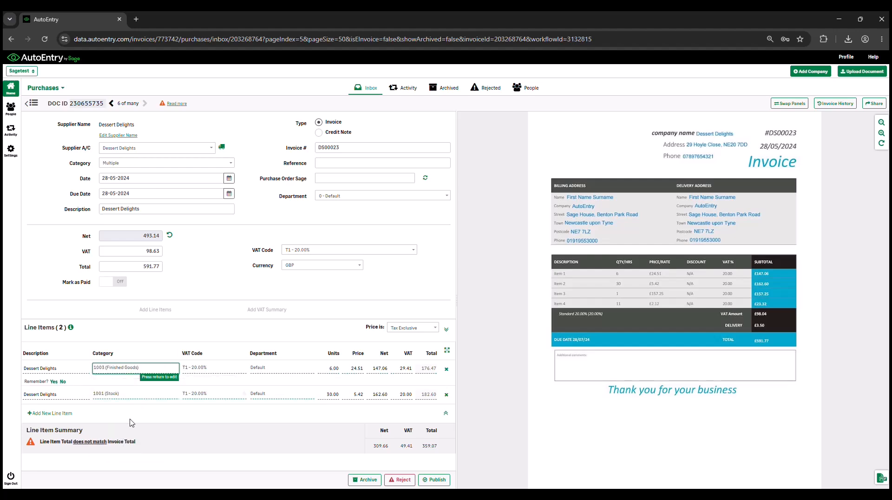
{"action": "left_click", "coordinate": [54, 382]}
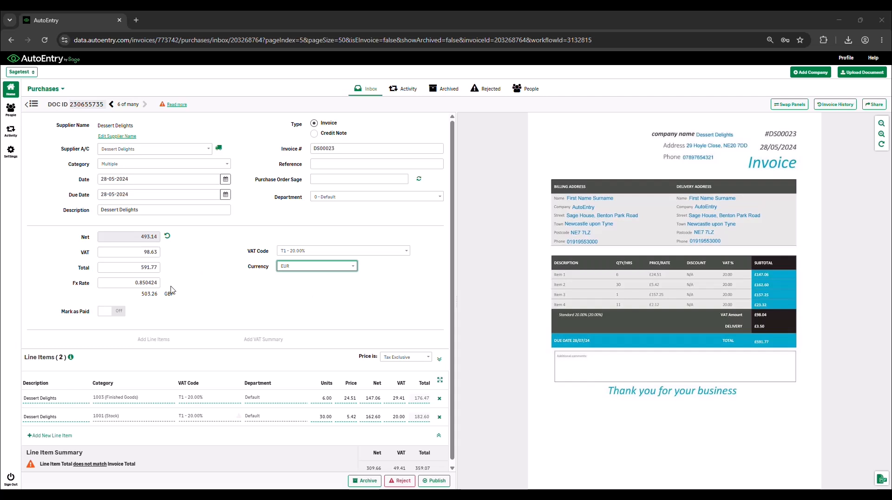
{"action": "left_click_drag", "start_coordinate": [138, 294], "coordinate": [194, 298]}
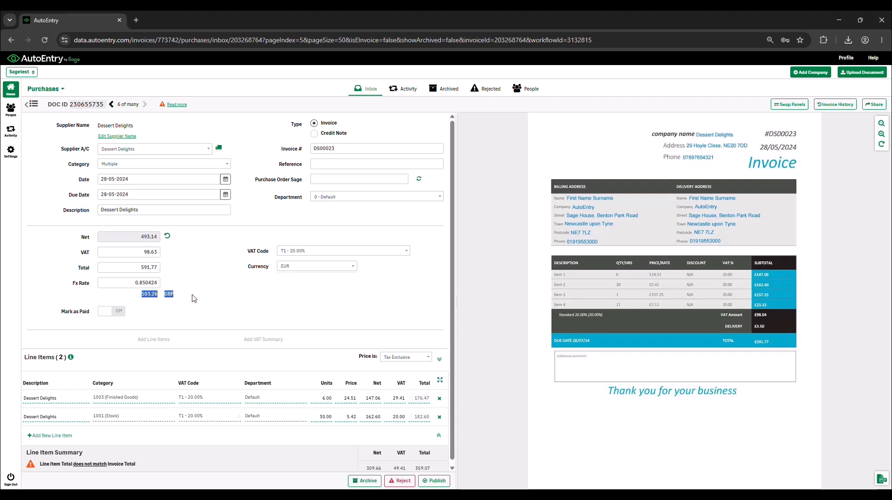
{"action": "left_click", "coordinate": [194, 299]}
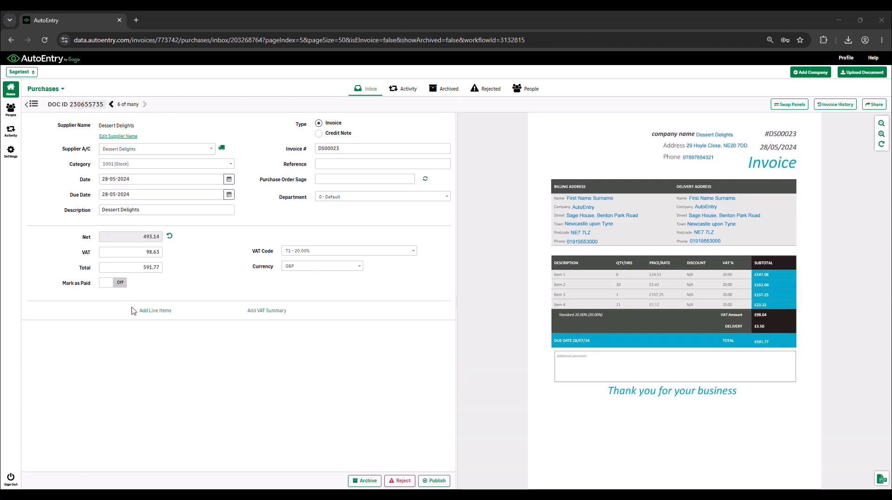
{"action": "left_click", "coordinate": [110, 286]}
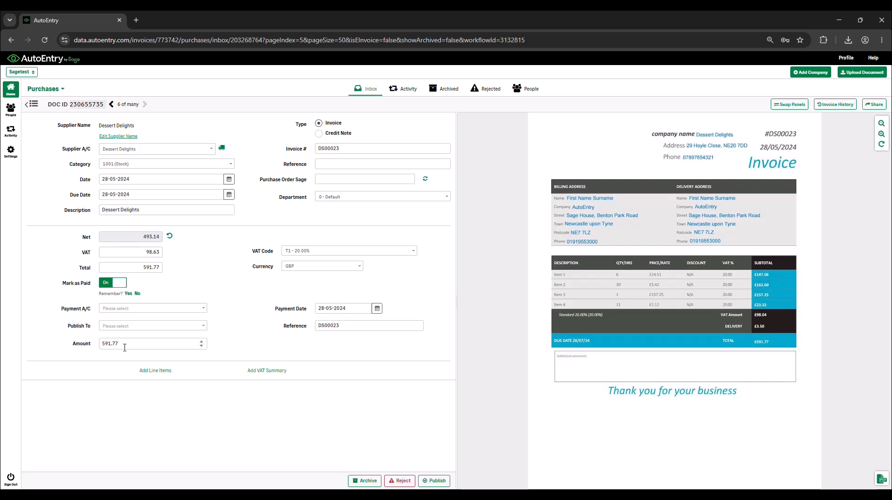
{"action": "left_click", "coordinate": [122, 285]}
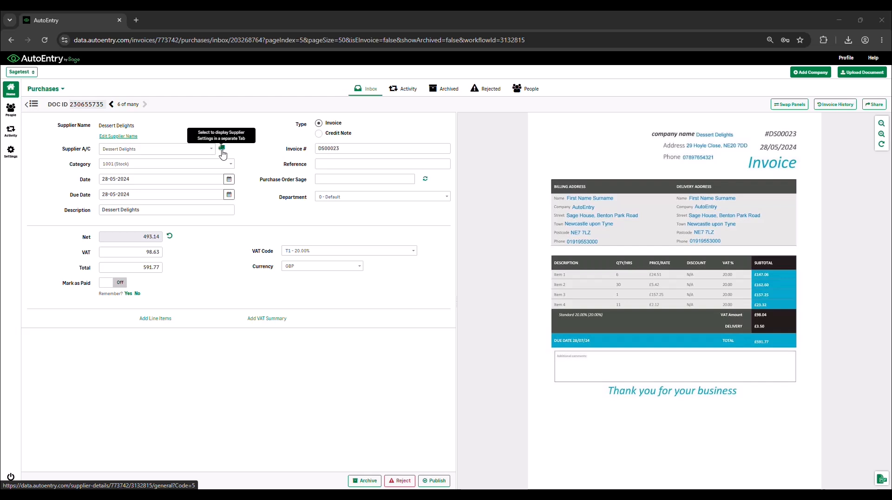
View the Dessert Delights supplier settings in a new tab, then return to invoice DS00023.
{"action": "left_click", "coordinate": [221, 149]}
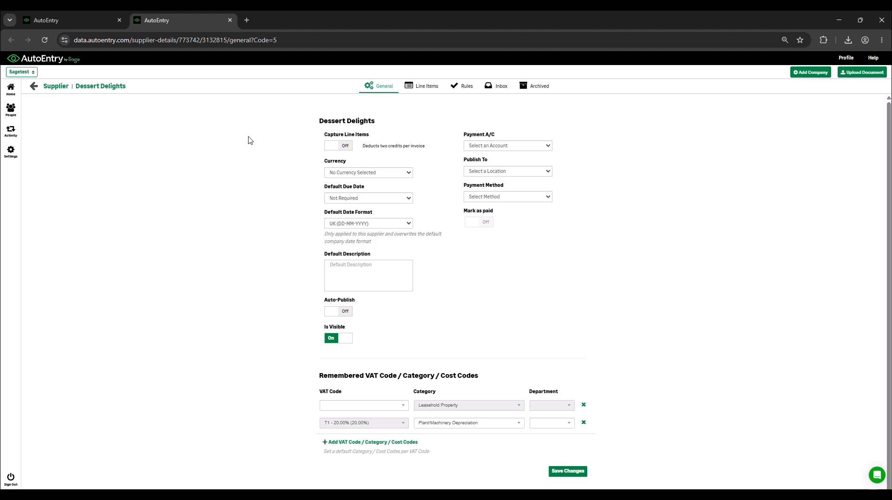
{"action": "left_click", "coordinate": [66, 22]}
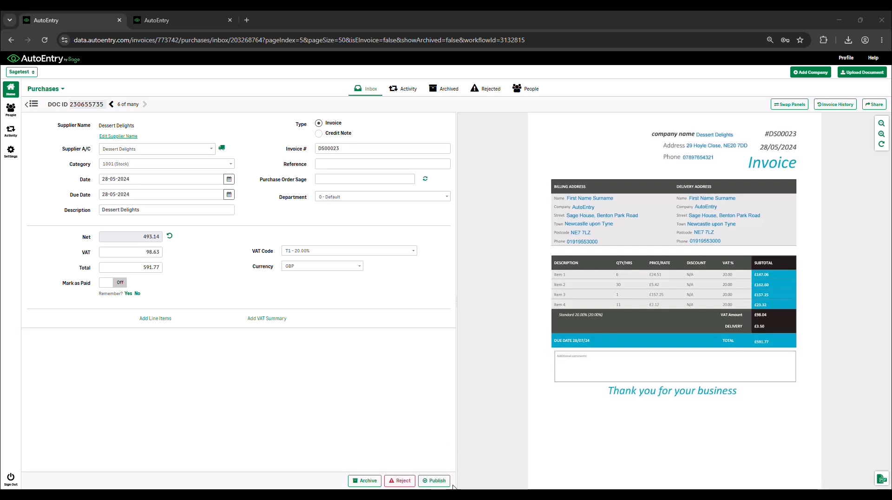
Back in the purchases inbox, select only invoice 45873 and publish it to Sage 50 UK&I.
{"action": "left_click", "coordinate": [31, 105]}
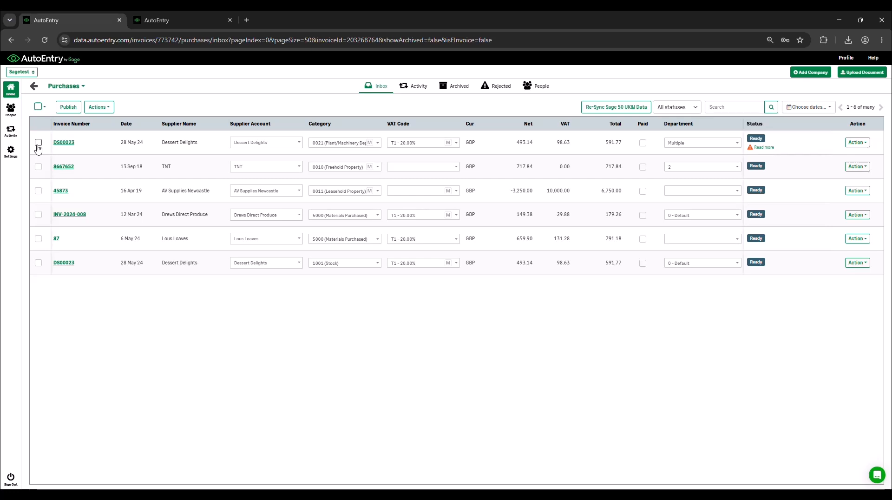
{"action": "left_click", "coordinate": [39, 143]}
{"action": "left_click", "coordinate": [38, 179]}
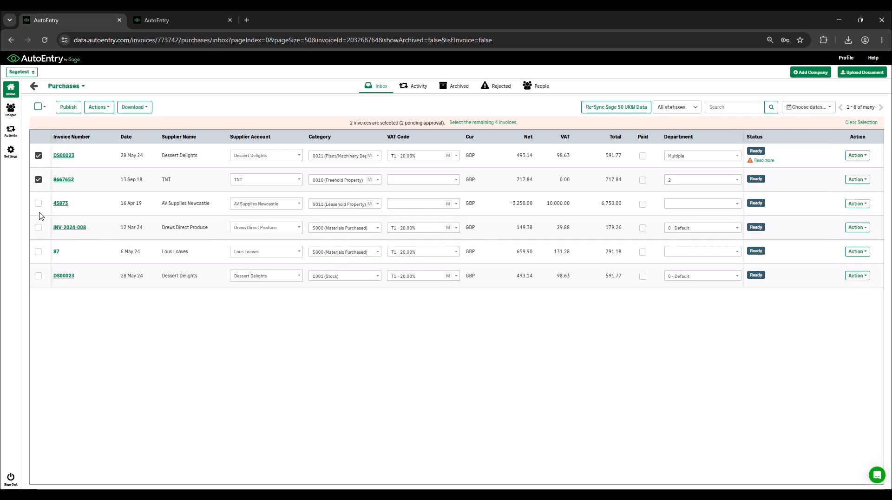
{"action": "left_click", "coordinate": [38, 203]}
{"action": "left_click", "coordinate": [39, 227]}
{"action": "left_click", "coordinate": [39, 227]}
{"action": "left_click", "coordinate": [38, 179]}
{"action": "left_click", "coordinate": [38, 155]}
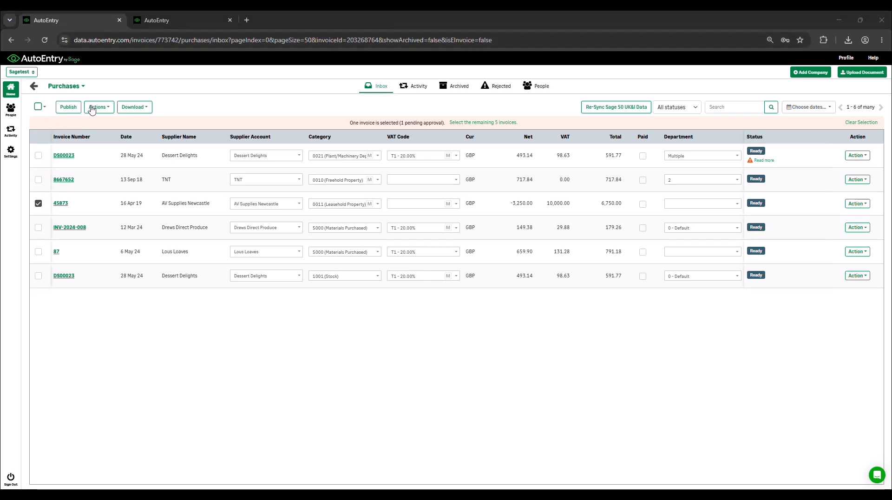
{"action": "left_click", "coordinate": [68, 111]}
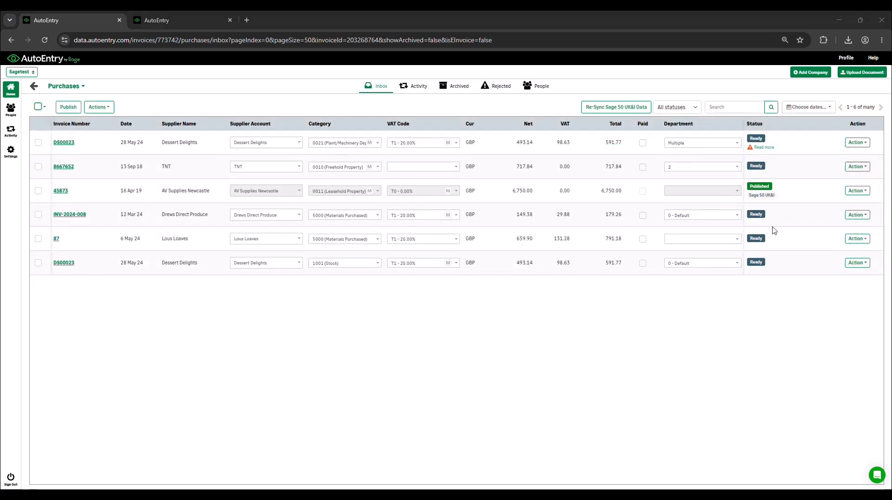
{"action": "left_click_drag", "start_coordinate": [748, 195], "coordinate": [783, 197]}
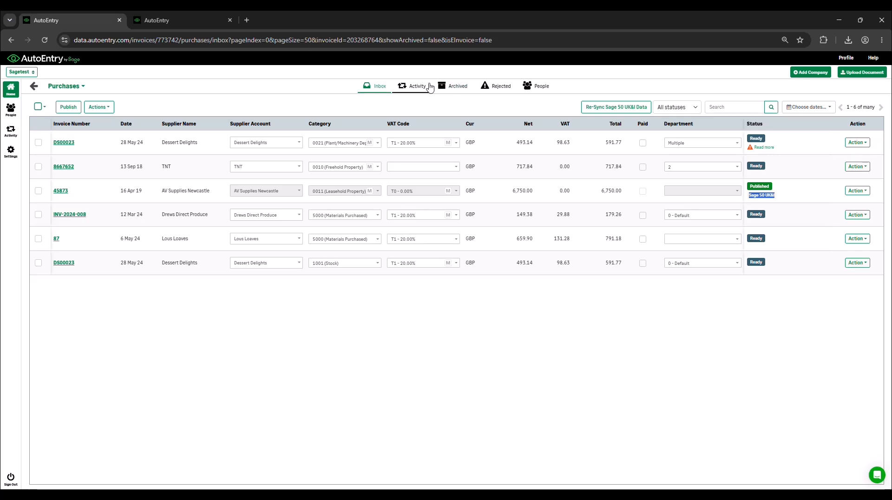
Check invoice 45873's Sage 50 UK&I destination under Archived and DS00023's rejection reason under Rejected.
{"action": "left_click", "coordinate": [459, 87]}
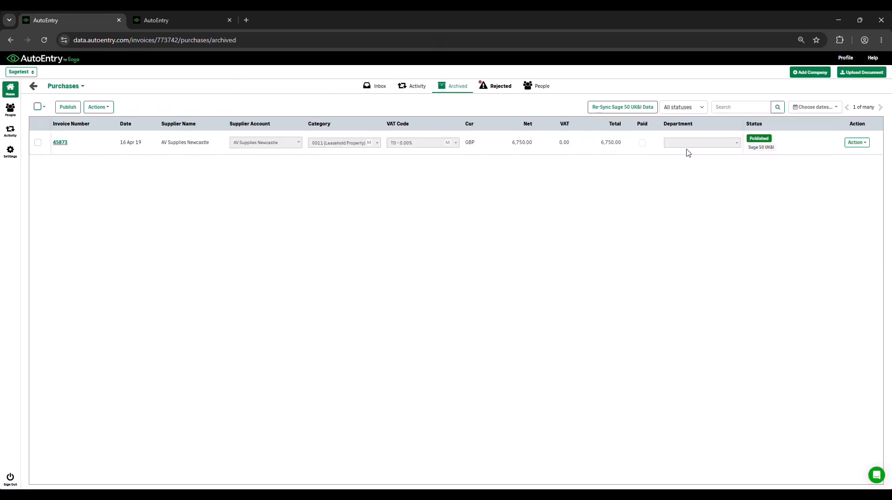
{"action": "left_click_drag", "start_coordinate": [749, 146], "coordinate": [780, 152]}
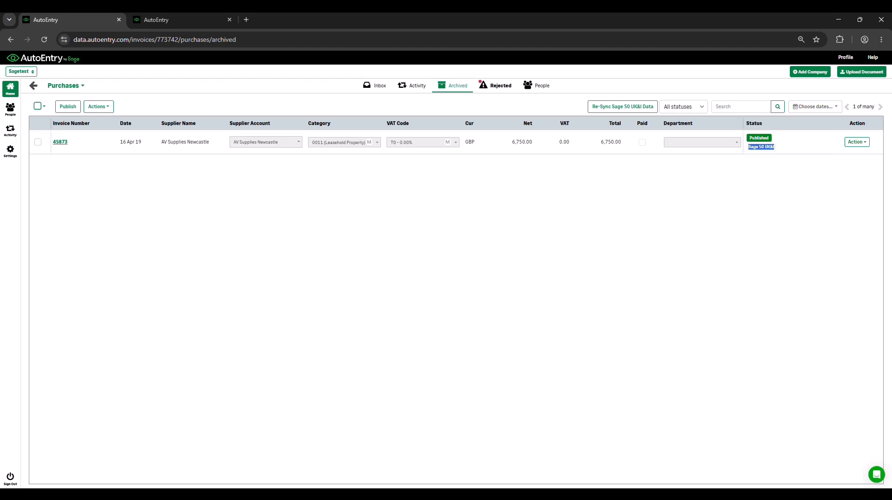
{"action": "left_click", "coordinate": [488, 91]}
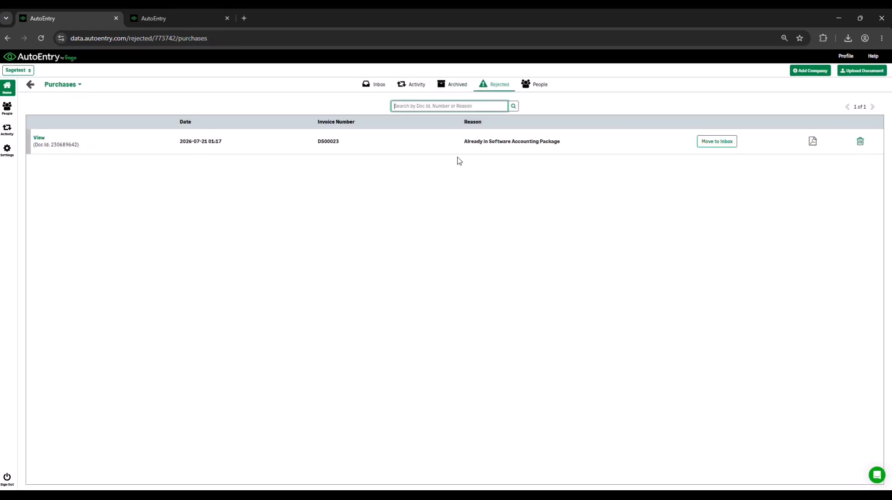
{"action": "left_click_drag", "start_coordinate": [560, 141], "coordinate": [448, 143]}
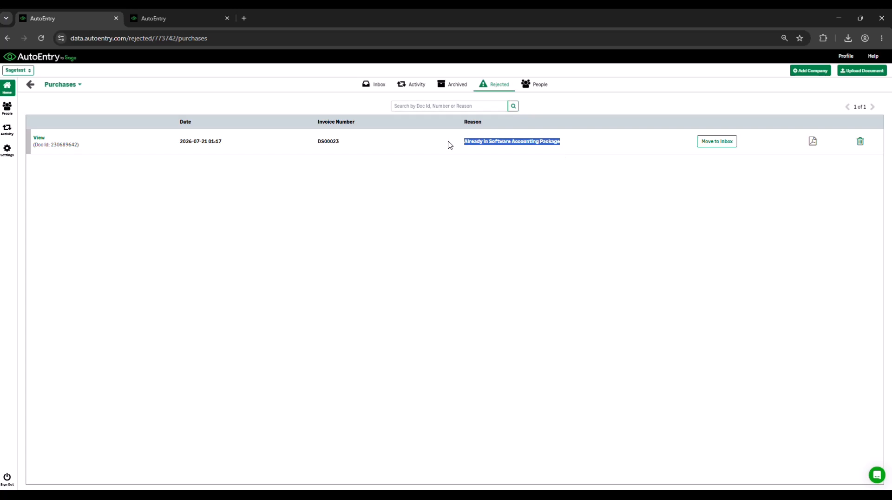
{"action": "left_click", "coordinate": [635, 143]}
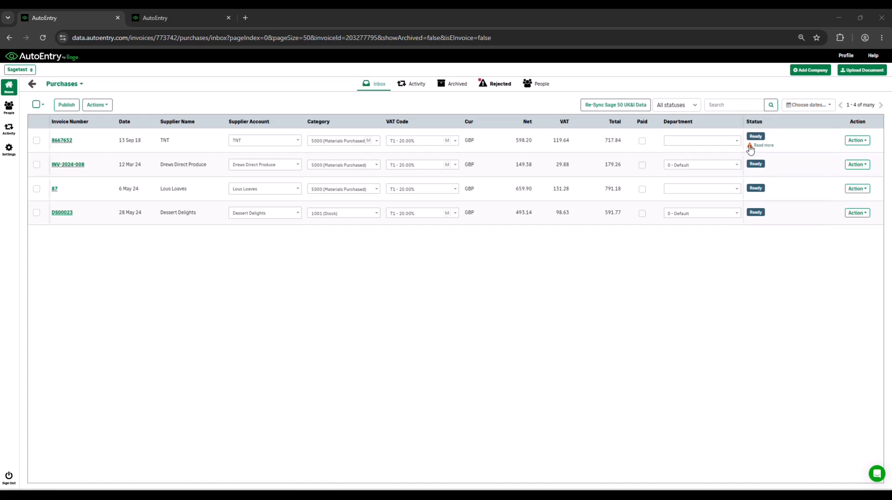
Show the details of invoice 8667652's warning via Read more.
{"action": "left_click", "coordinate": [750, 147]}
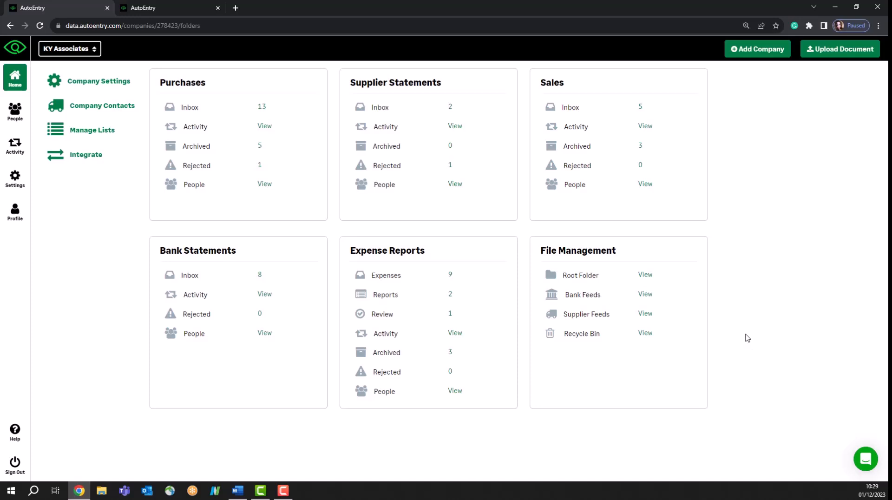
Open the Supplier Statements inbox and keep TNT as the TNT Express statement's supplier account.
{"action": "left_click", "coordinate": [381, 109]}
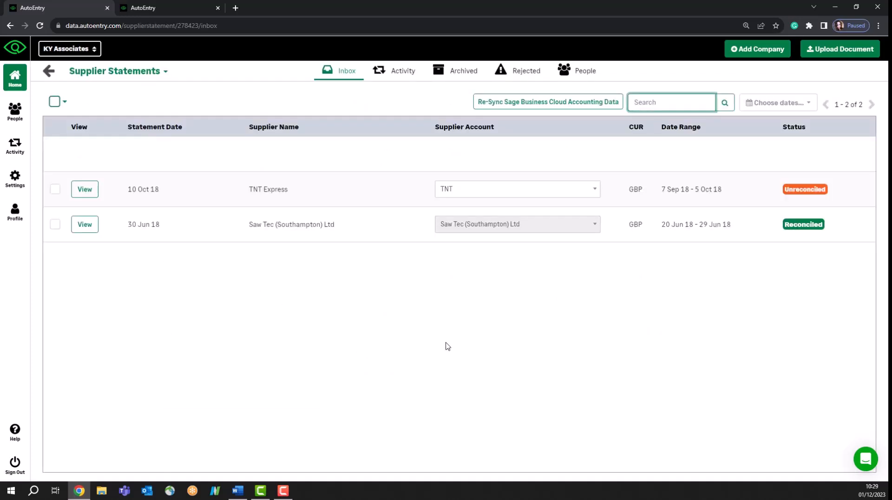
{"action": "left_click", "coordinate": [500, 190]}
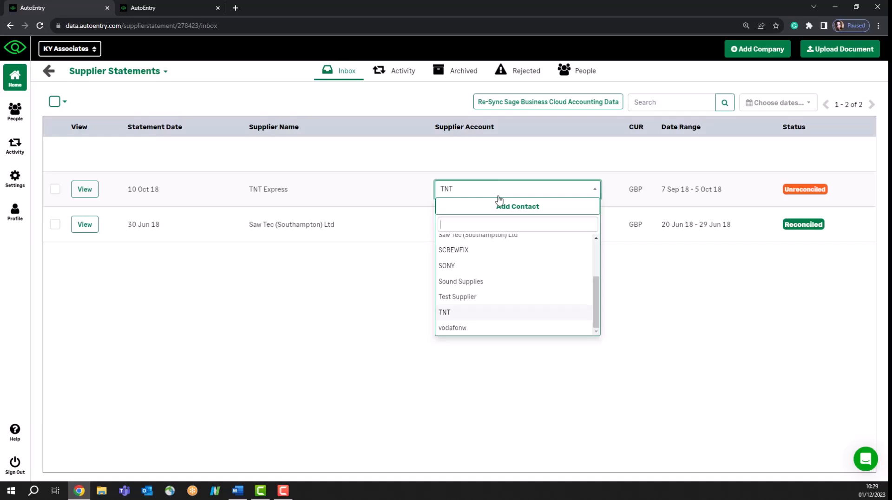
{"action": "left_click", "coordinate": [488, 312]}
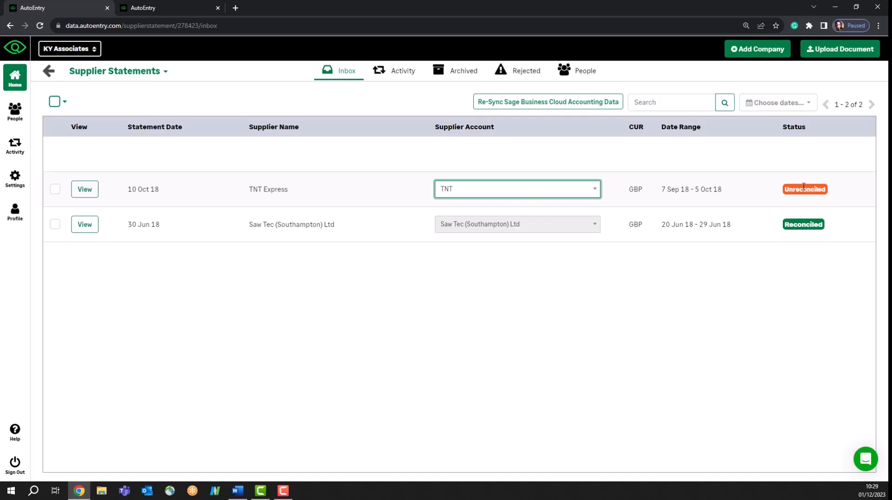
{"action": "left_click", "coordinate": [776, 179]}
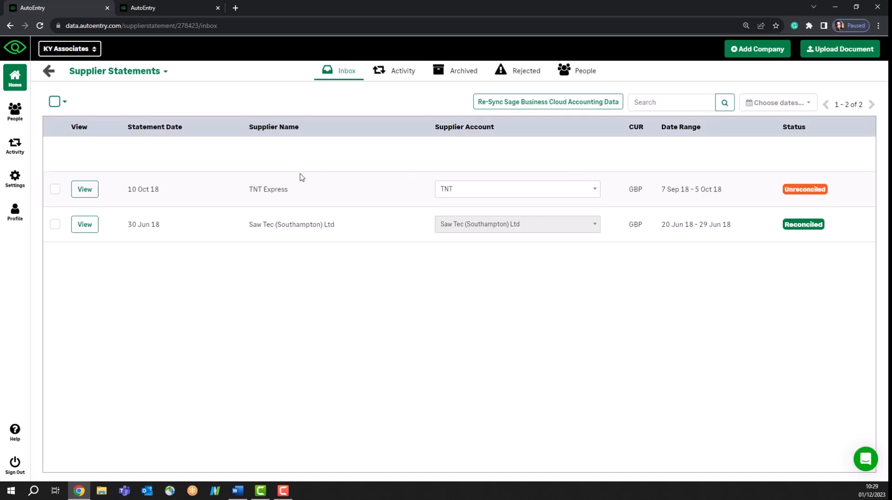
Reconcile the TNT Express statement, ignoring the 14-09-2018 line after finding no matching invoice.
{"action": "left_click", "coordinate": [91, 191]}
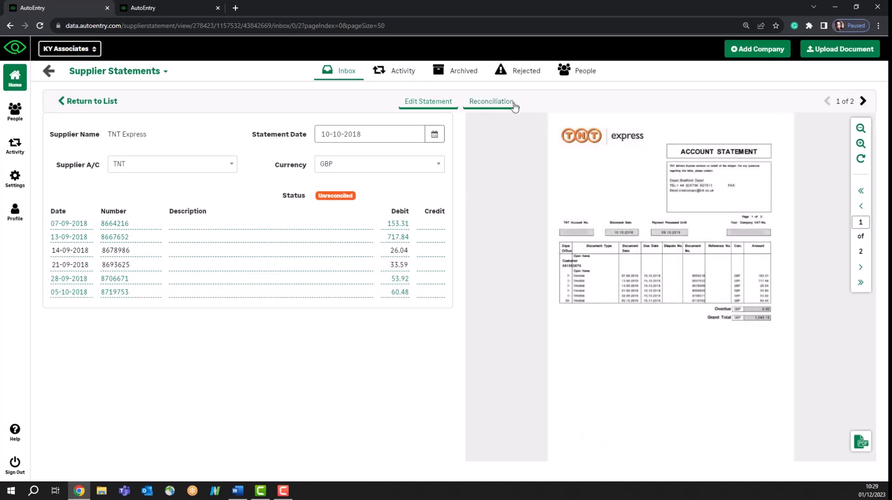
{"action": "left_click", "coordinate": [499, 107]}
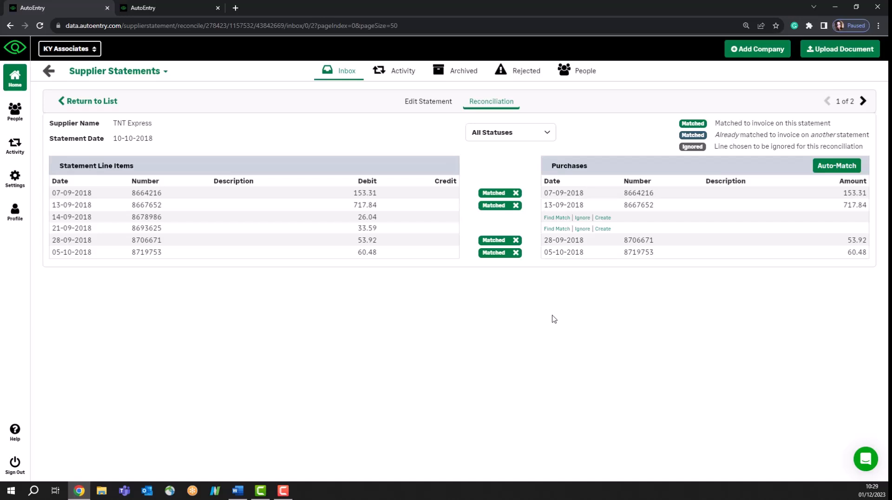
{"action": "left_click", "coordinate": [557, 218]}
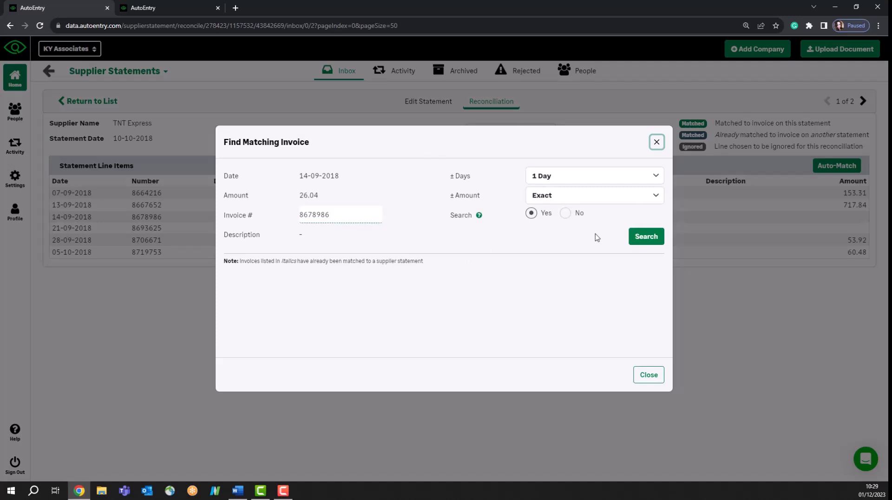
{"action": "left_click", "coordinate": [656, 142]}
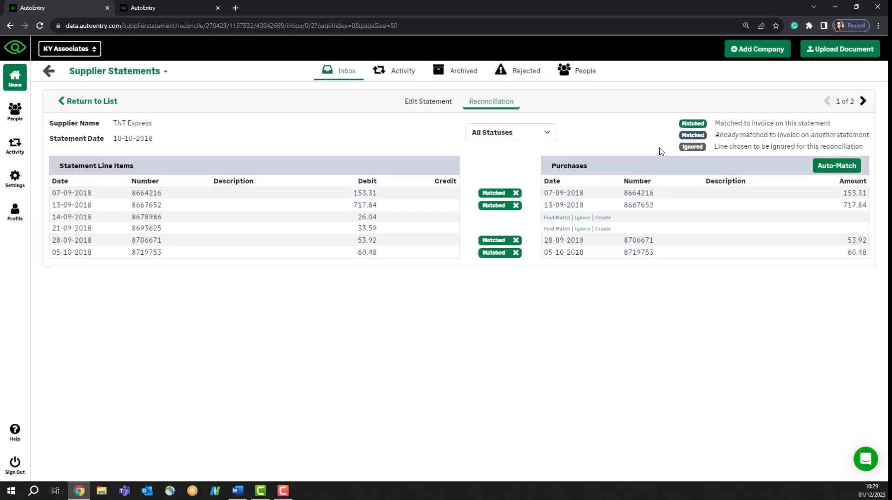
{"action": "left_click", "coordinate": [582, 218]}
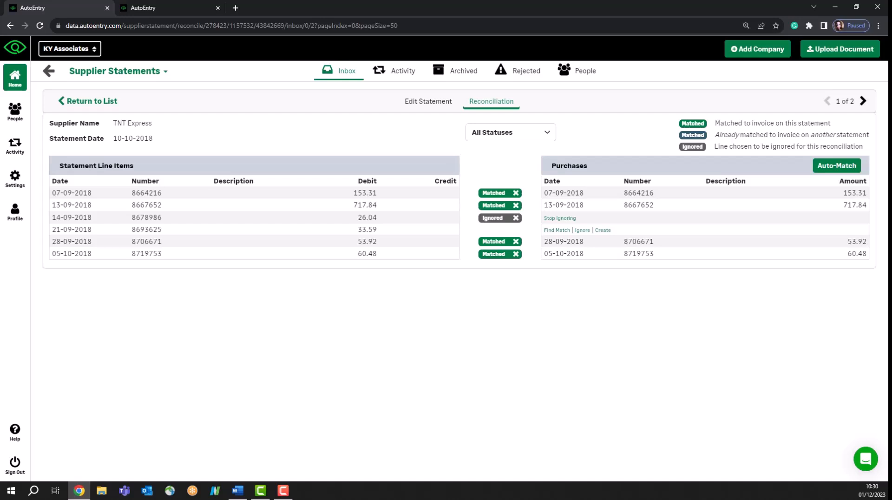
Back in the statements list, view Saw Tec's actions without archiving, then return to the folders overview.
{"action": "left_click", "coordinate": [65, 104]}
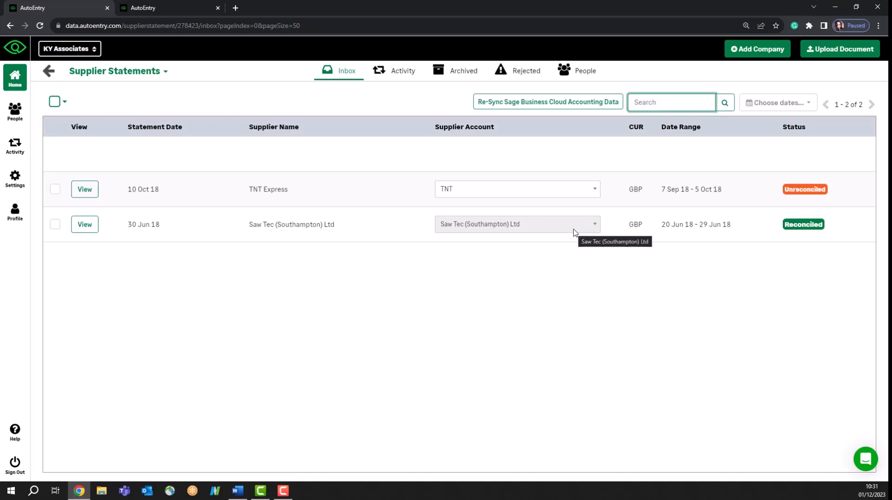
{"action": "left_click", "coordinate": [55, 224]}
{"action": "left_click", "coordinate": [92, 101]}
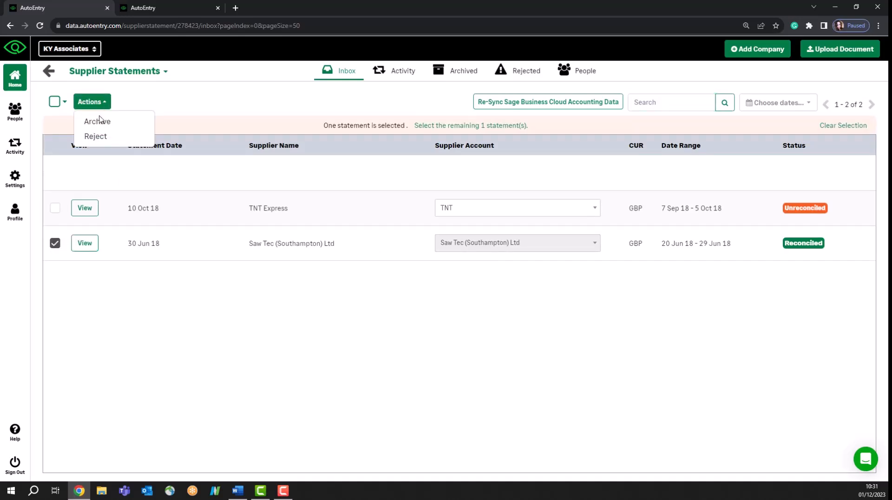
{"action": "left_click", "coordinate": [173, 116]}
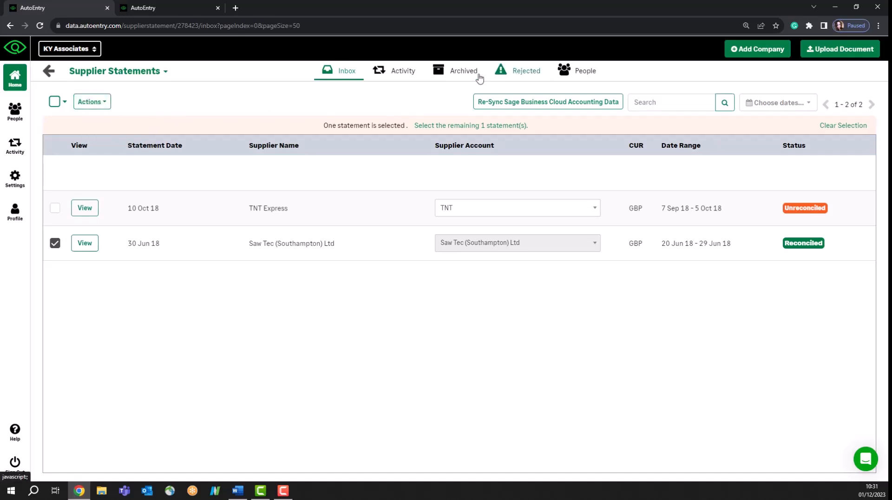
{"action": "left_click", "coordinate": [49, 72]}
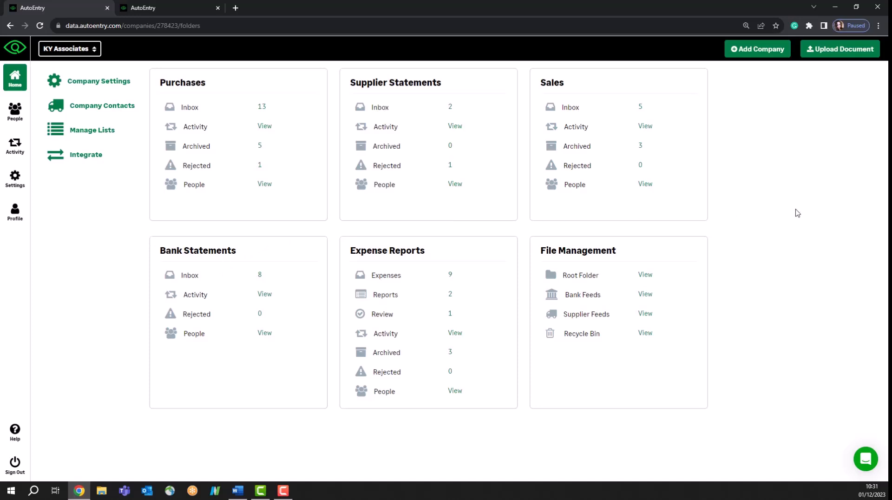
{"action": "left_click", "coordinate": [839, 58]}
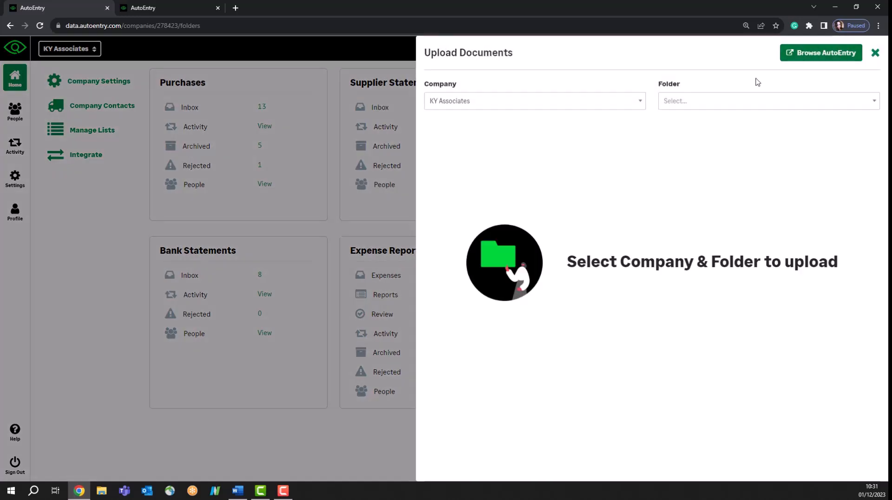
{"action": "left_click", "coordinate": [677, 101]}
{"action": "left_click", "coordinate": [687, 197]}
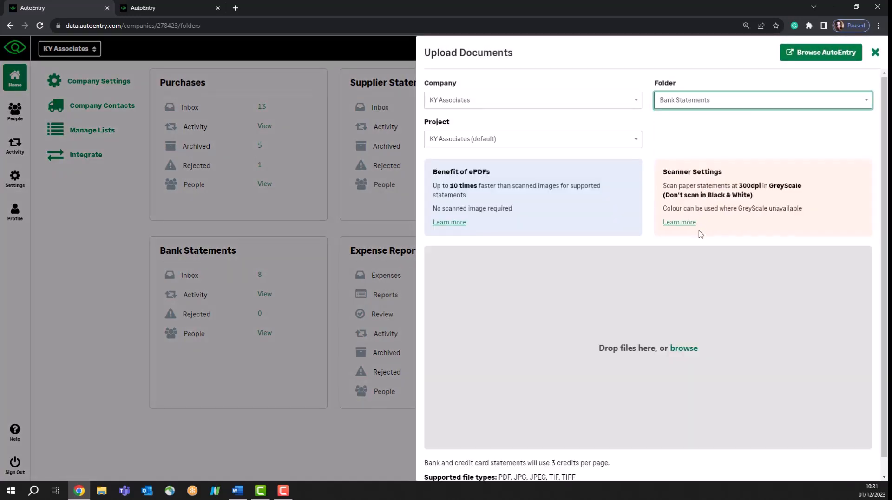
{"action": "scroll", "coordinate": [738, 288], "scroll_direction": "down", "scroll_amount": 1}
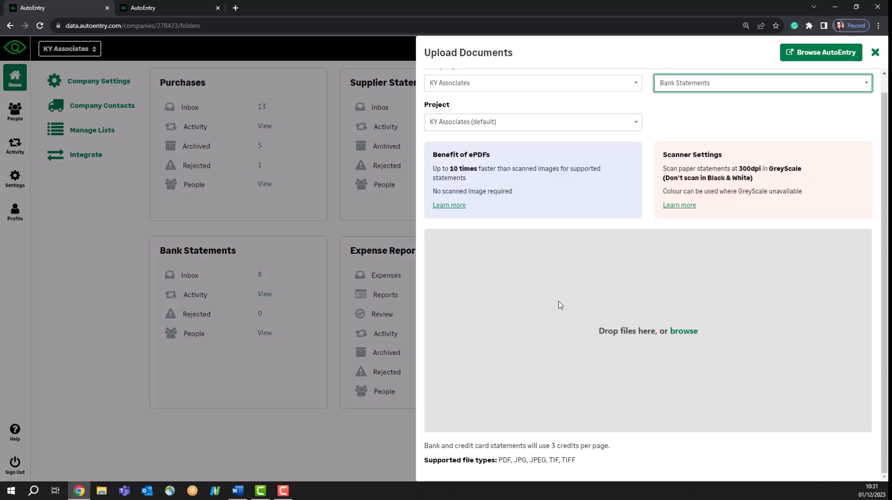
{"action": "scroll", "coordinate": [560, 305], "scroll_direction": "up", "scroll_amount": 1}
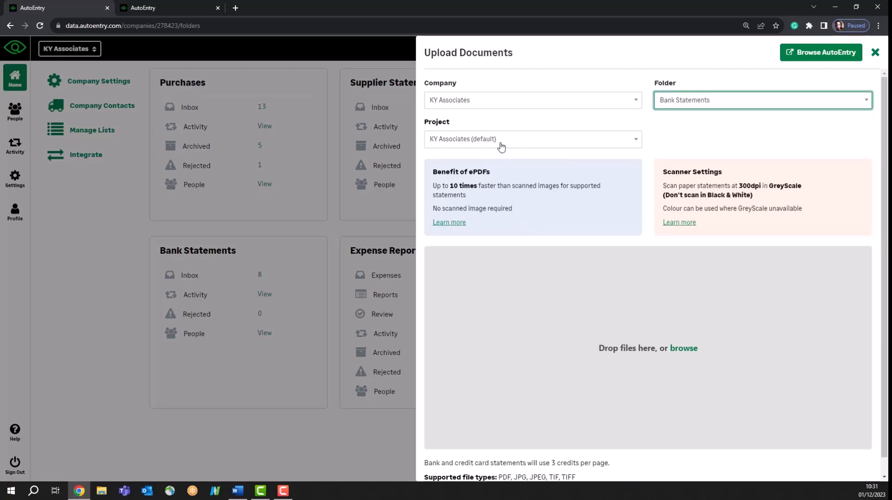
{"action": "left_click", "coordinate": [480, 143]}
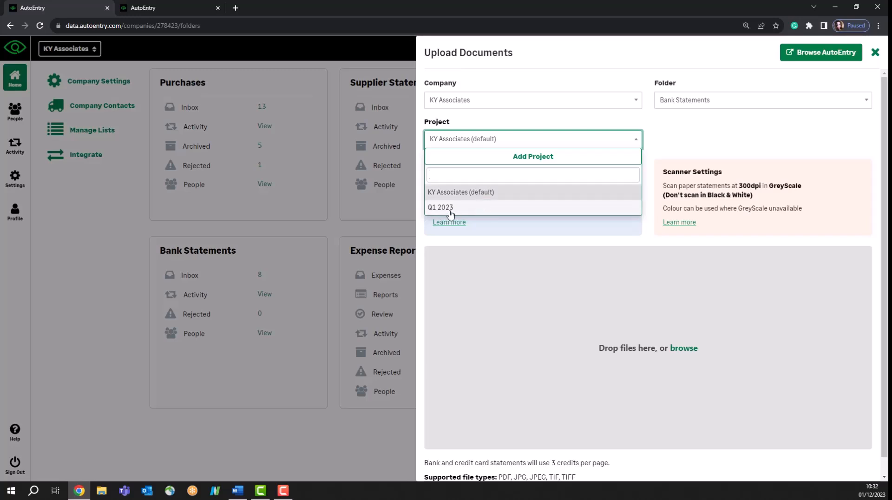
{"action": "left_click", "coordinate": [750, 128]}
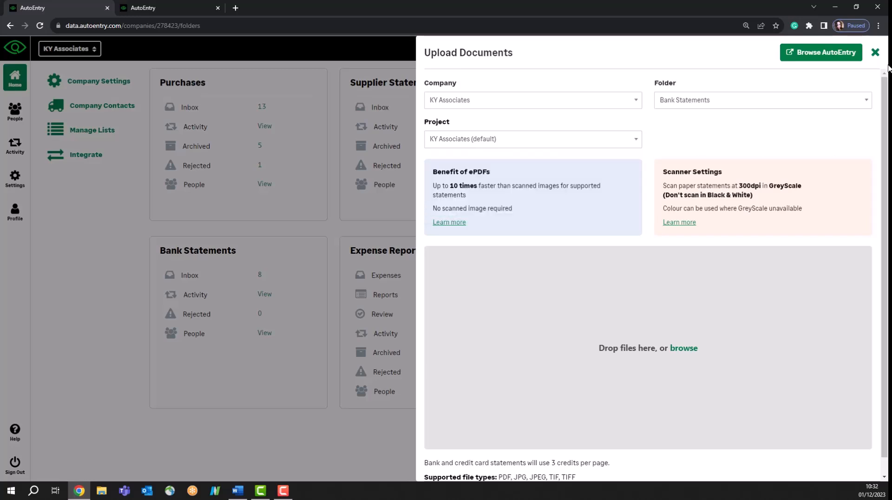
{"action": "left_click", "coordinate": [876, 53]}
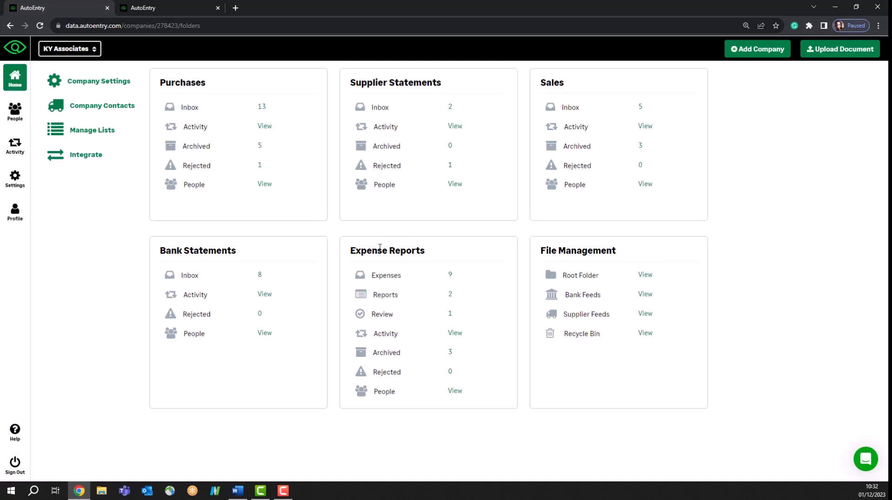
{"action": "left_click", "coordinate": [186, 278]}
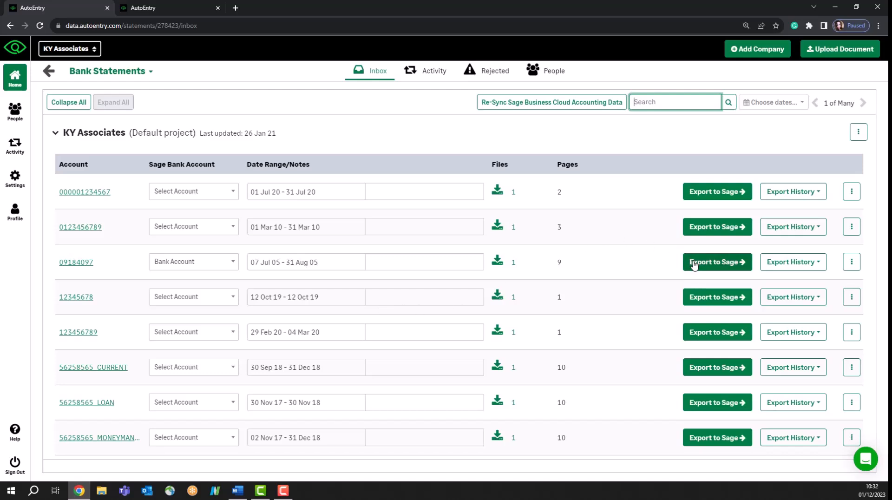
{"action": "left_click", "coordinate": [183, 275]}
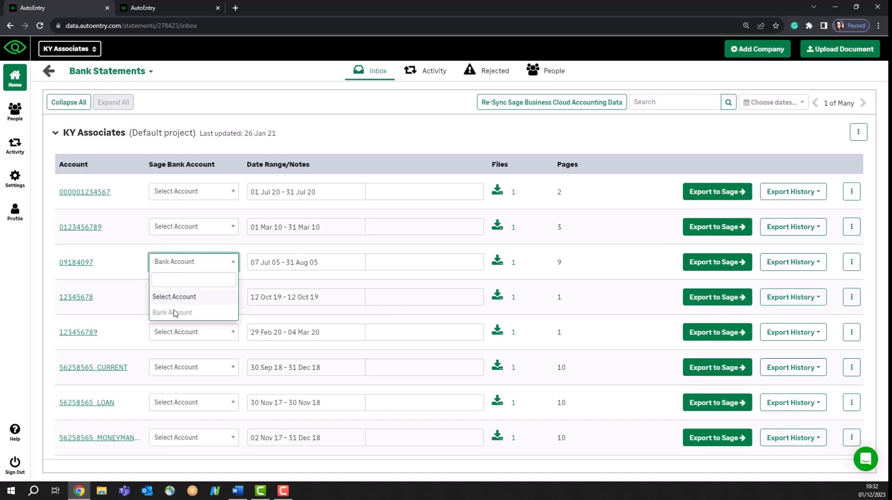
{"action": "left_click", "coordinate": [646, 276]}
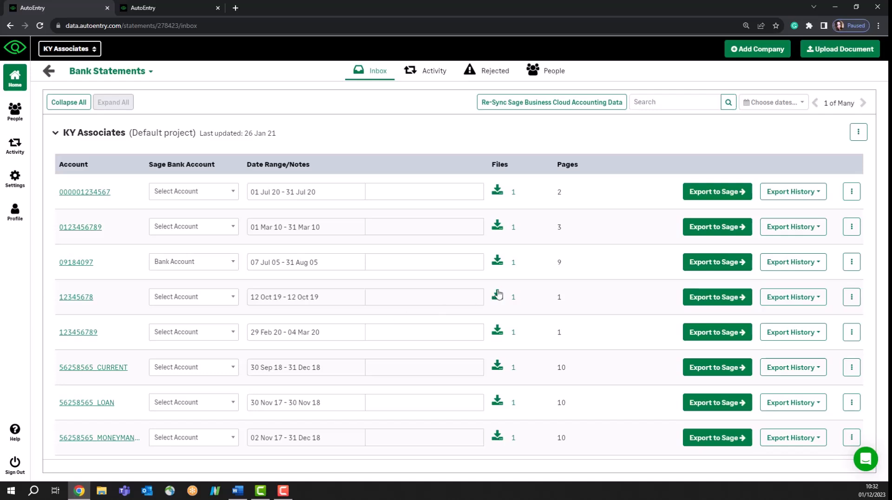
{"action": "left_click", "coordinate": [851, 263]}
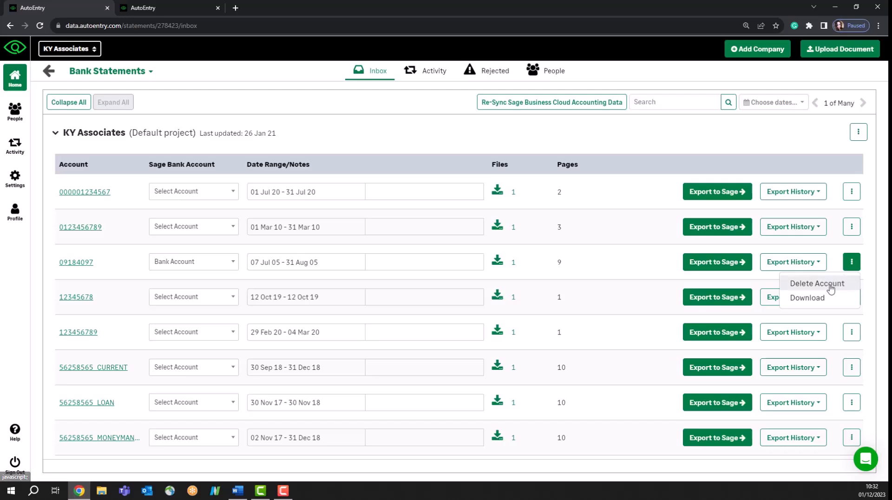
{"action": "left_click", "coordinate": [821, 298]}
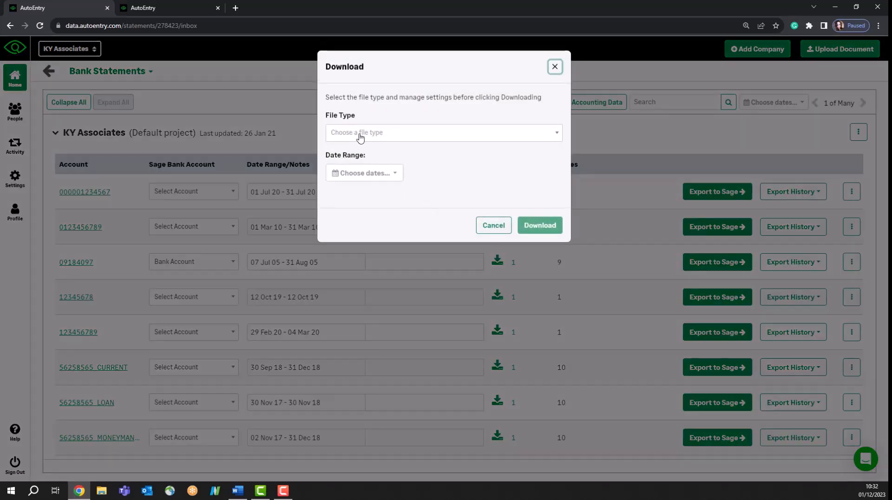
{"action": "left_click", "coordinate": [360, 133]}
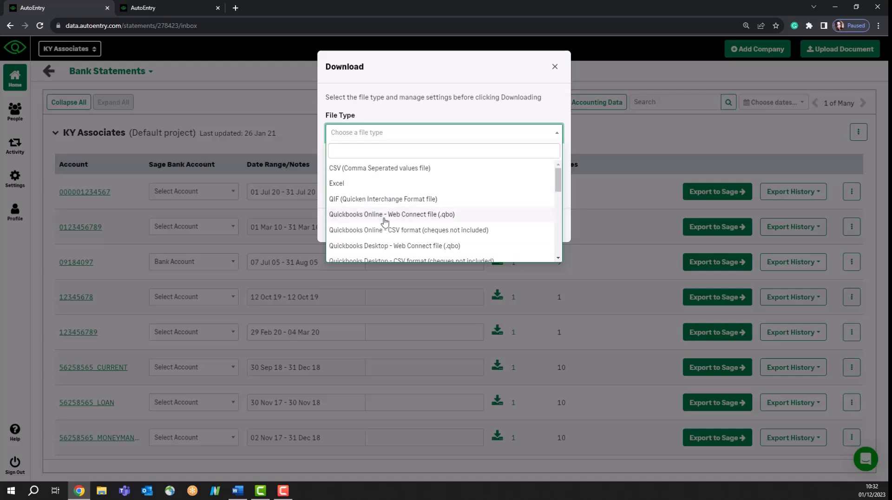
{"action": "scroll", "coordinate": [377, 237], "scroll_direction": "down", "scroll_amount": 2}
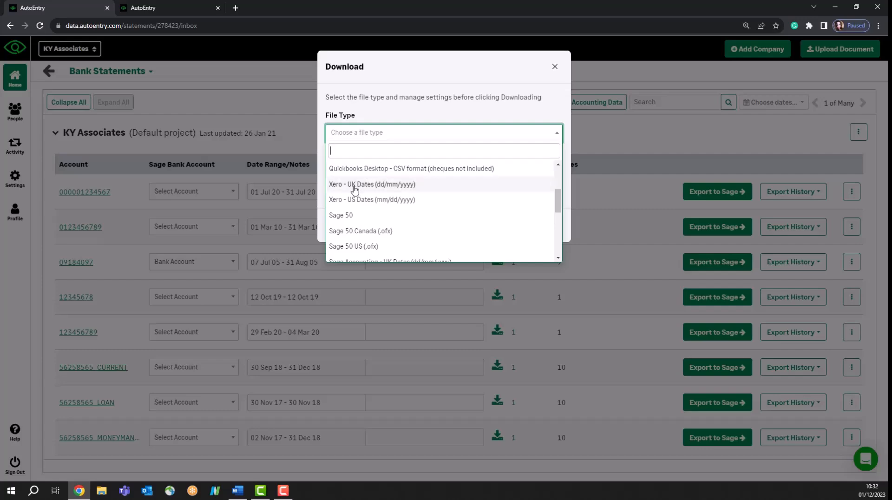
{"action": "scroll", "coordinate": [340, 236], "scroll_direction": "down", "scroll_amount": 2}
{"action": "scroll", "coordinate": [342, 239], "scroll_direction": "down", "scroll_amount": 1}
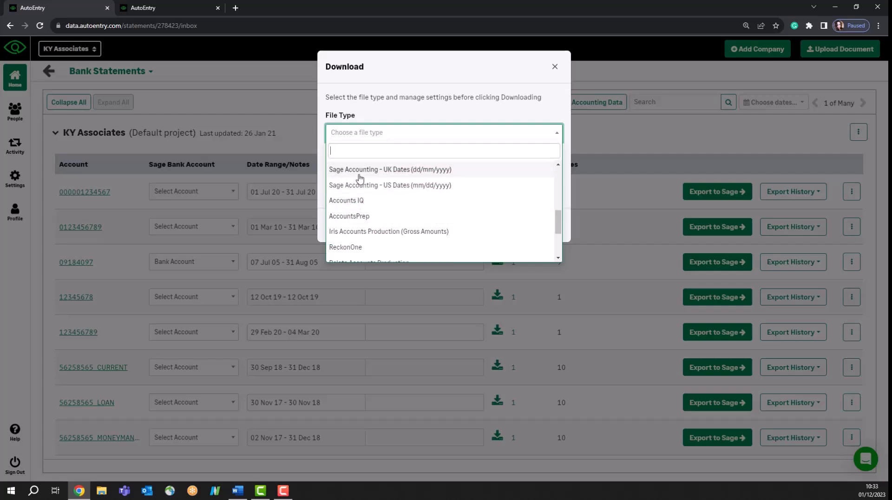
{"action": "scroll", "coordinate": [381, 215], "scroll_direction": "down", "scroll_amount": 2}
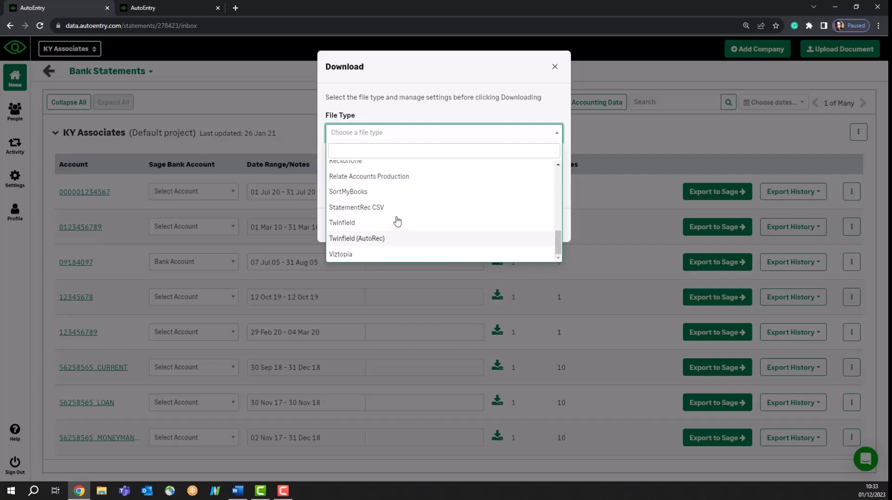
{"action": "left_click", "coordinate": [553, 69]}
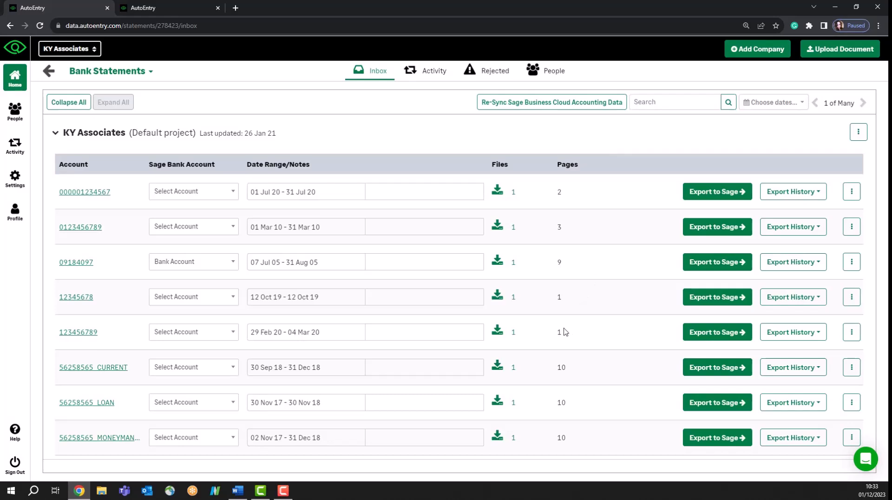
{"action": "left_click", "coordinate": [851, 263]}
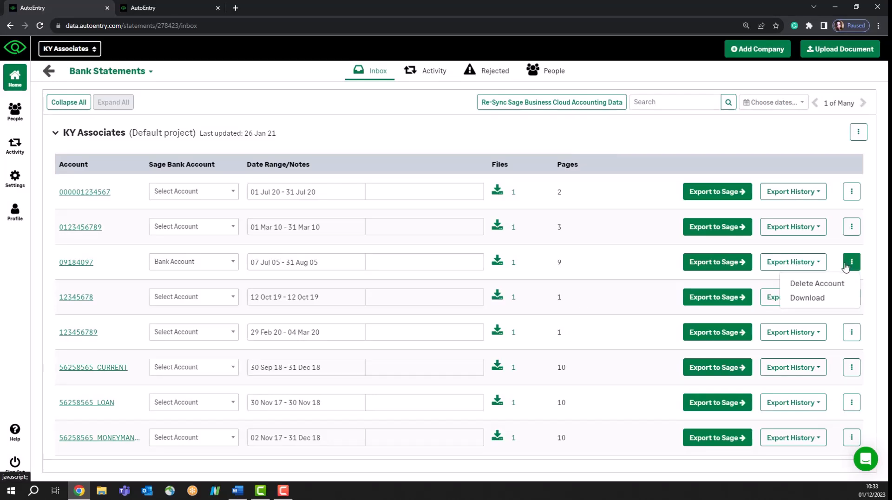
{"action": "left_click", "coordinate": [811, 296]}
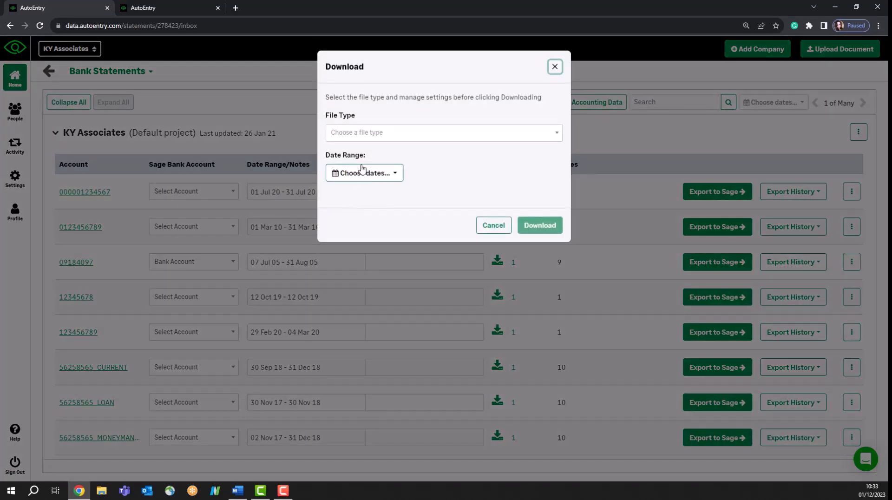
{"action": "left_click", "coordinate": [361, 176]}
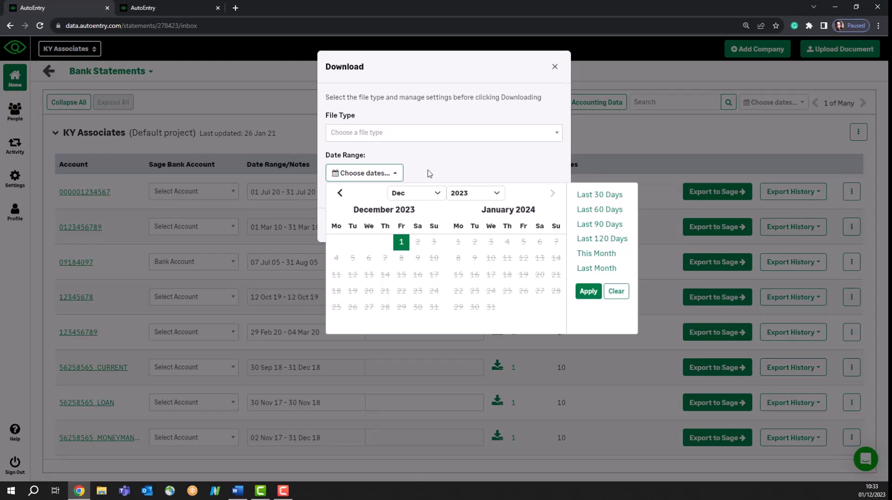
{"action": "left_click", "coordinate": [339, 193]}
{"action": "left_click", "coordinate": [384, 275]}
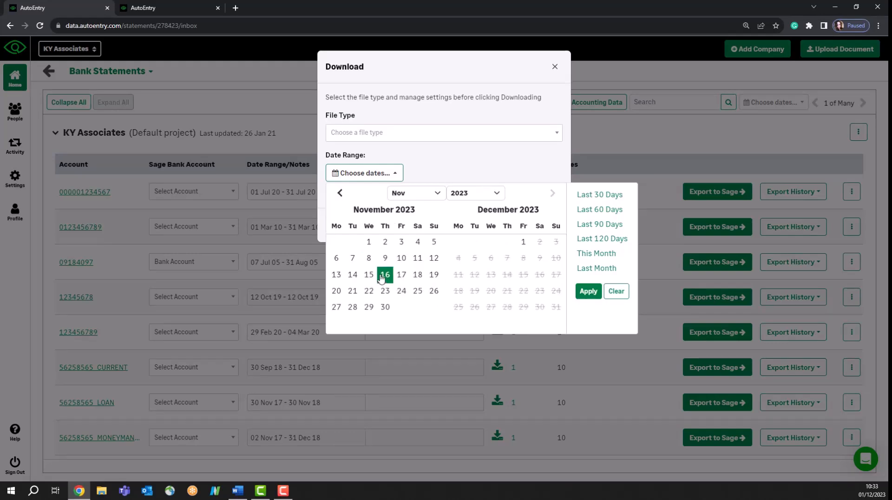
{"action": "left_click", "coordinate": [368, 242]}
{"action": "left_click", "coordinate": [385, 307]}
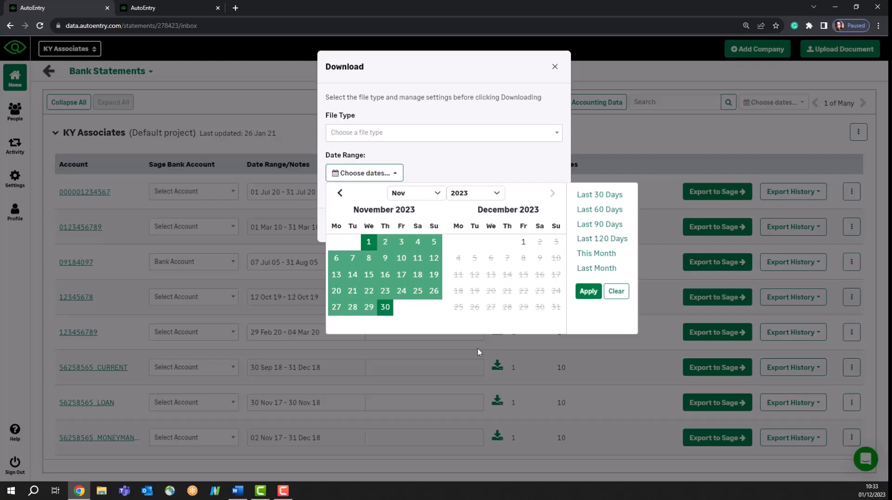
{"action": "left_click", "coordinate": [616, 291]}
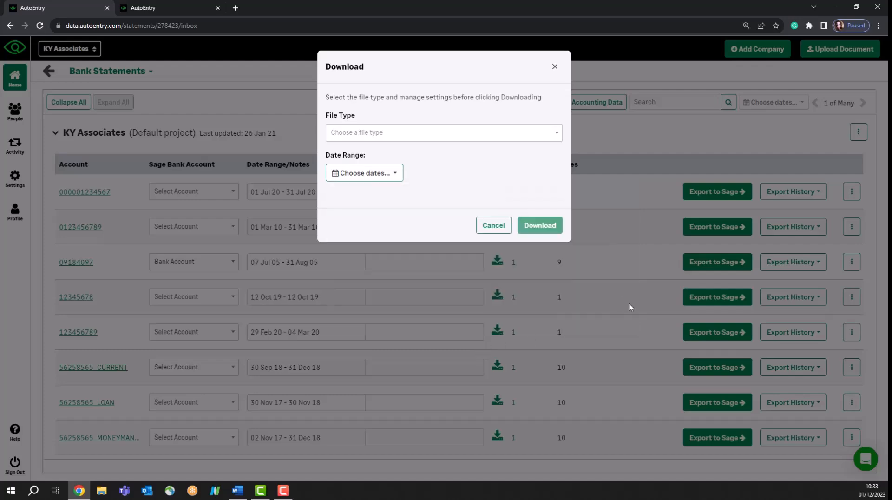
{"action": "left_click", "coordinate": [504, 229]}
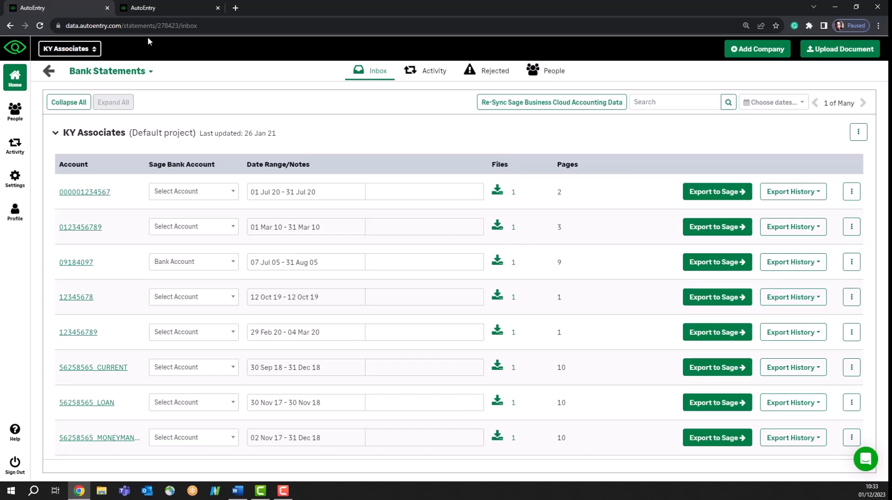
Go back from Bank Statements to KY Associates' company overview.
{"action": "left_click", "coordinate": [49, 71]}
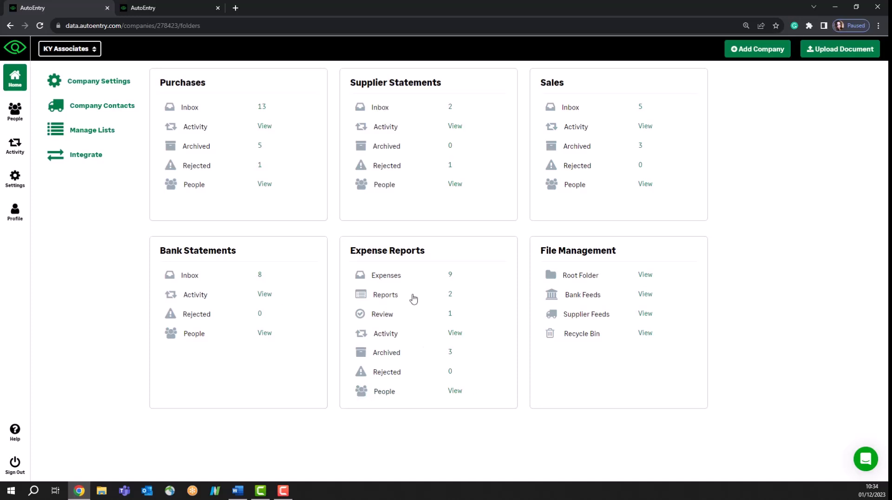
Open the Expenses inbox and check the Hilton Belfast report options without assigning one.
{"action": "left_click", "coordinate": [399, 278]}
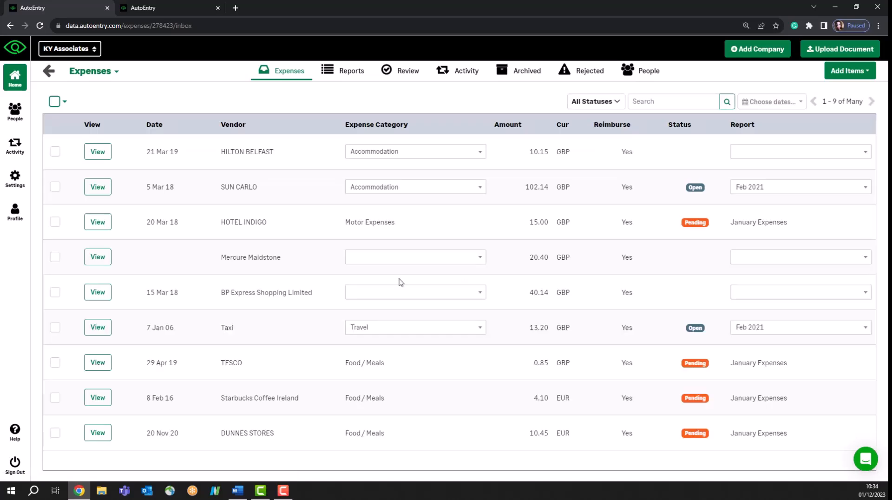
{"action": "left_click", "coordinate": [763, 154]}
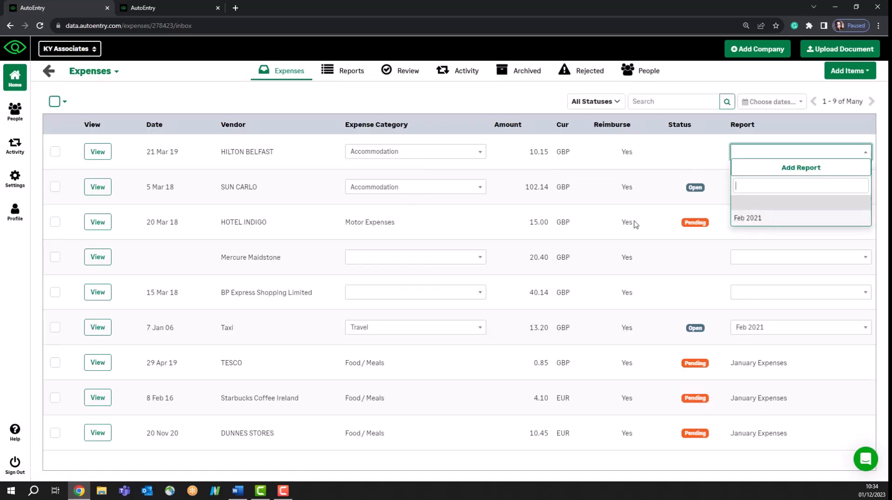
{"action": "left_click", "coordinate": [592, 232]}
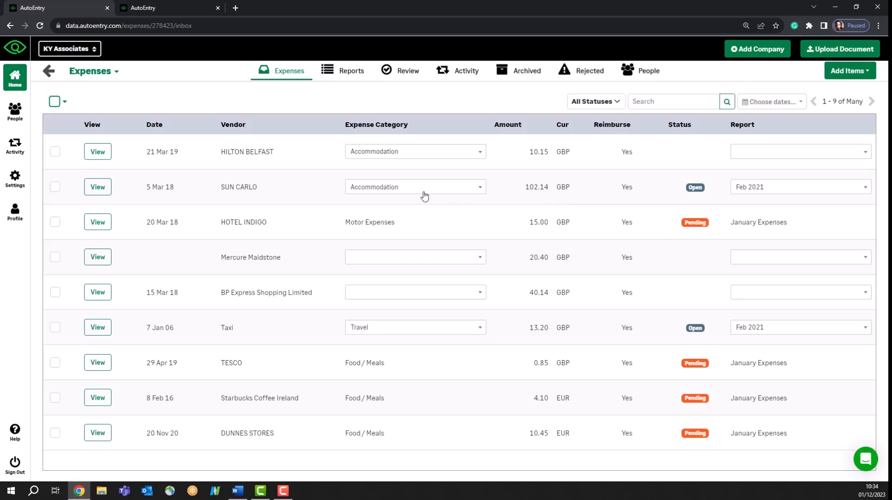
View the Feb 2021 report and check approvers for submission, then cancel without submitting.
{"action": "left_click", "coordinate": [350, 76]}
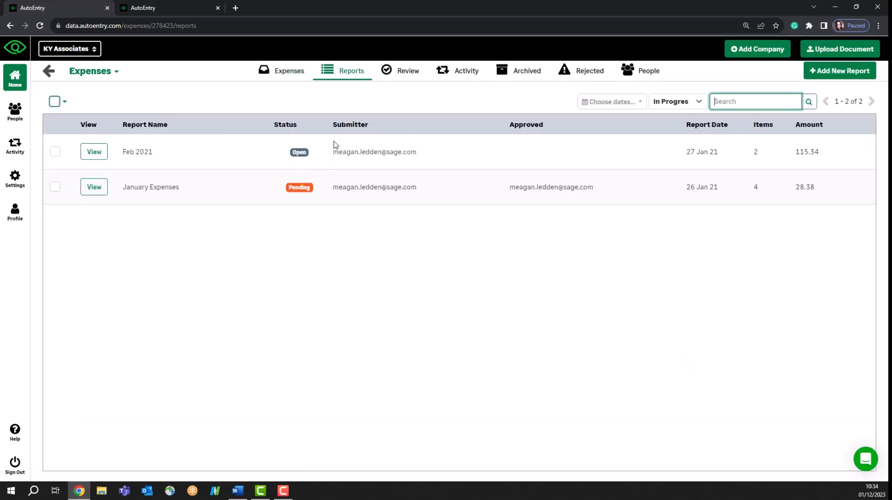
{"action": "left_click", "coordinate": [96, 154]}
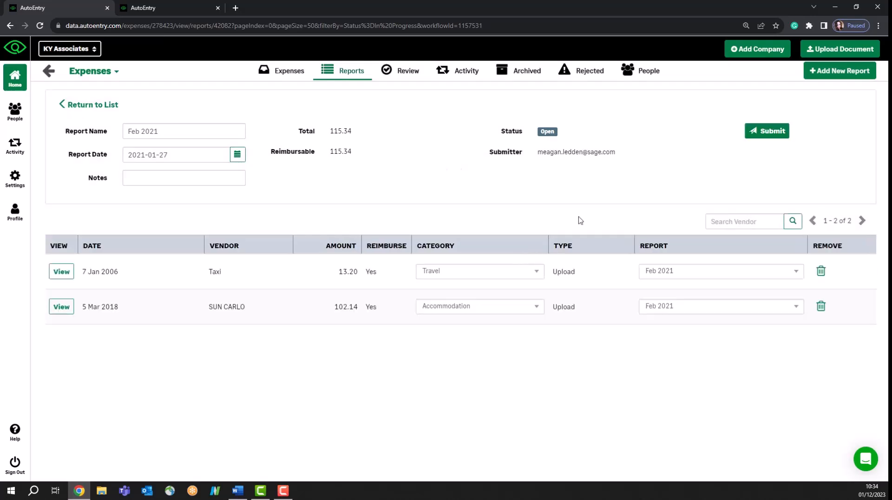
{"action": "left_click", "coordinate": [771, 134]}
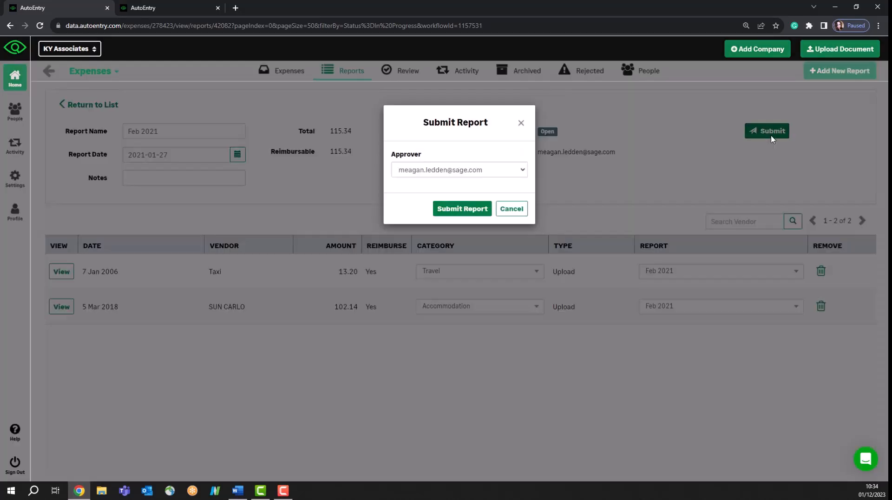
{"action": "left_click", "coordinate": [438, 171]}
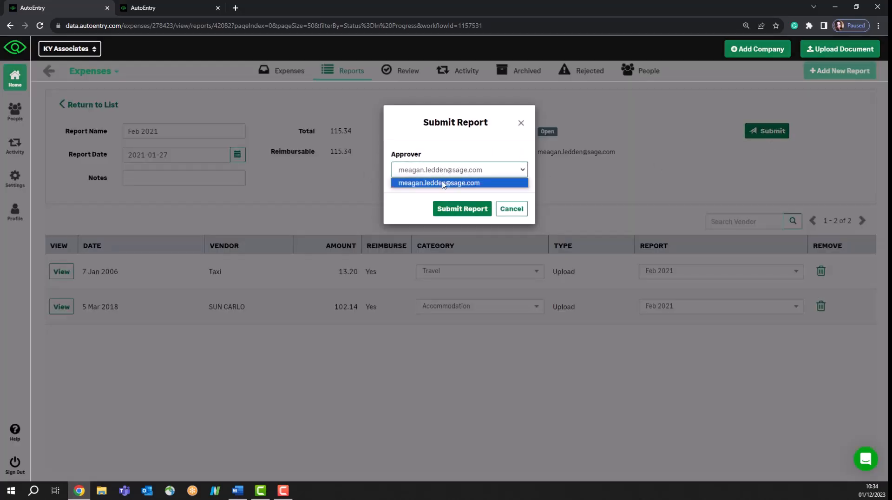
{"action": "left_click", "coordinate": [503, 151]}
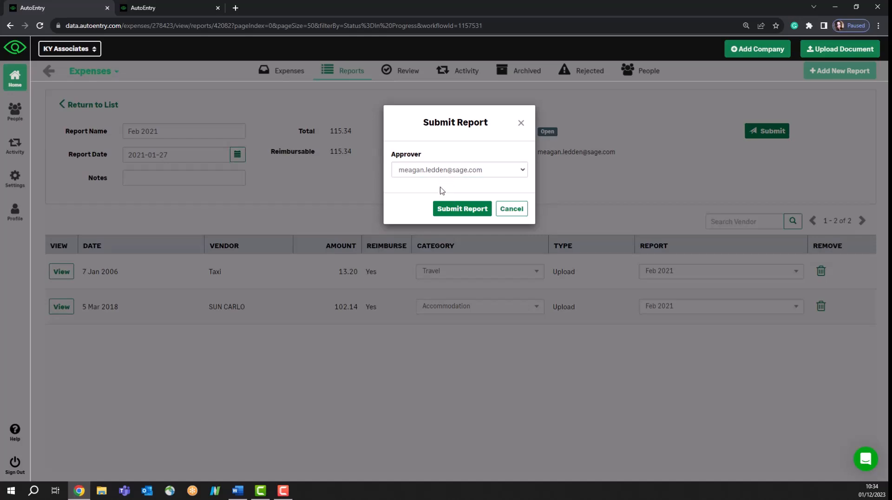
{"action": "left_click", "coordinate": [505, 212]}
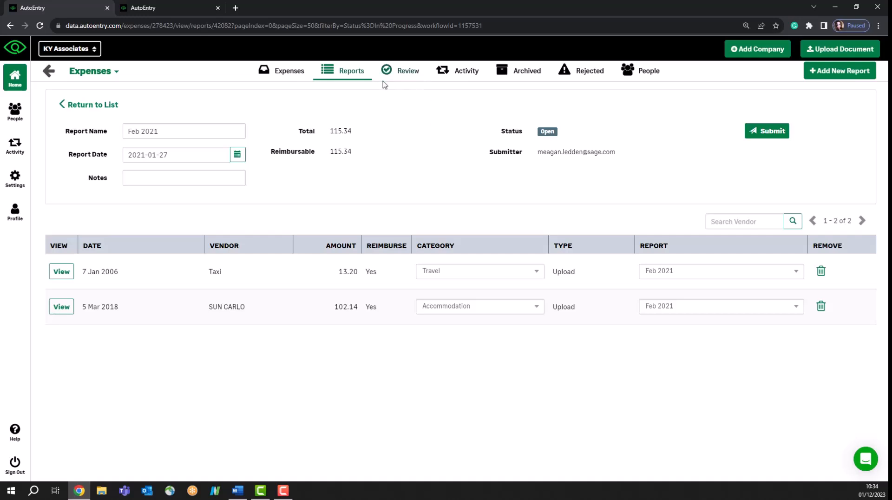
Open January Expenses under Review, leaving the Starbucks category as Food / Meals.
{"action": "left_click", "coordinate": [408, 74]}
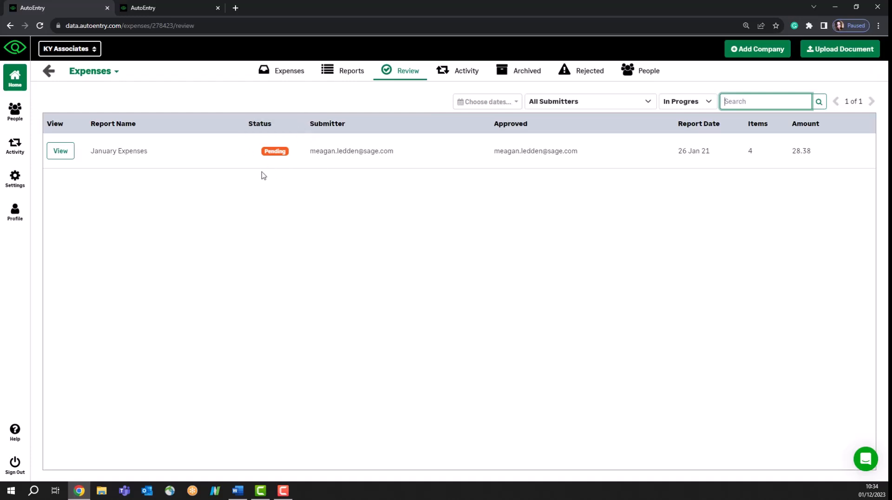
{"action": "left_click", "coordinate": [61, 152]}
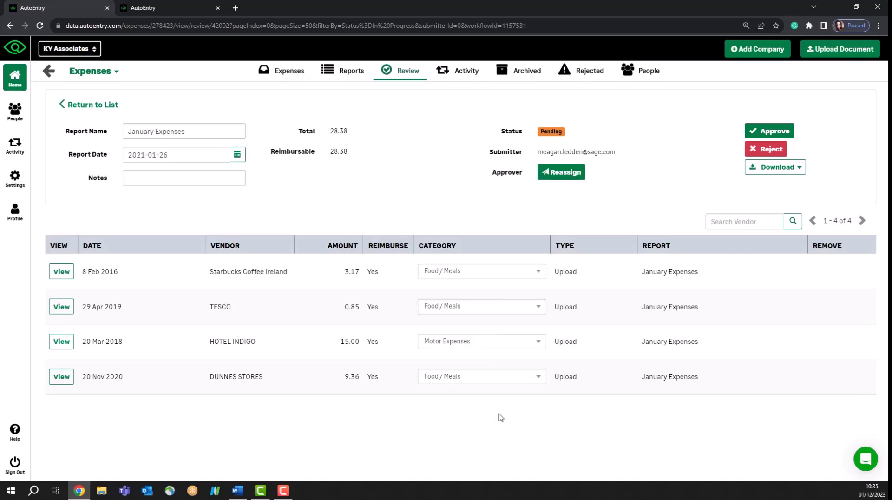
{"action": "left_click", "coordinate": [448, 271]}
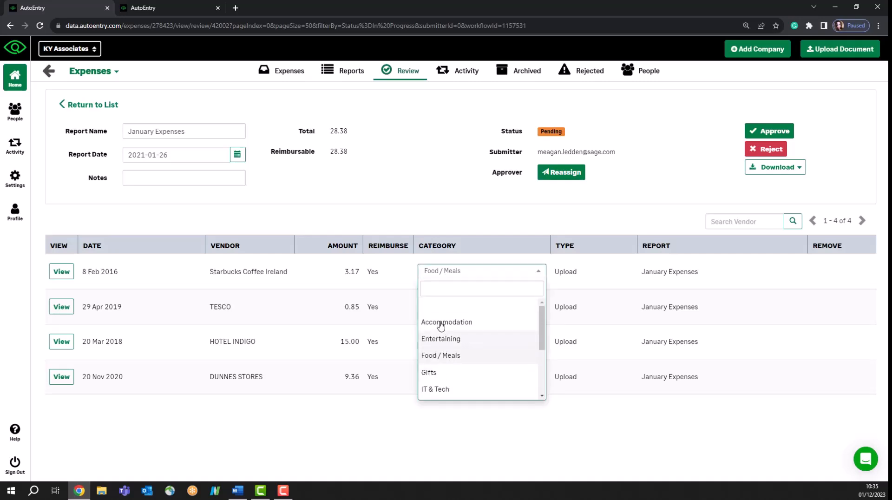
{"action": "left_click", "coordinate": [403, 217]}
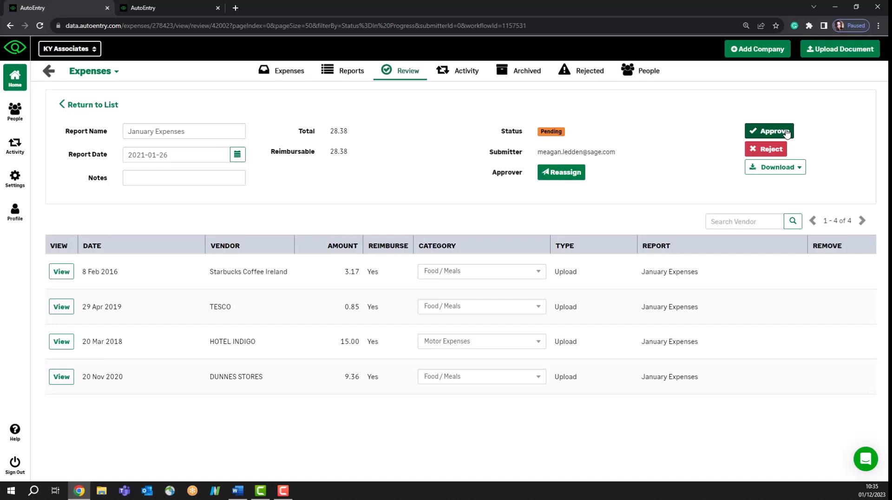
Open the first Purchases invoice, page through its preview and line items, then return to the list.
{"action": "left_click", "coordinate": [47, 73]}
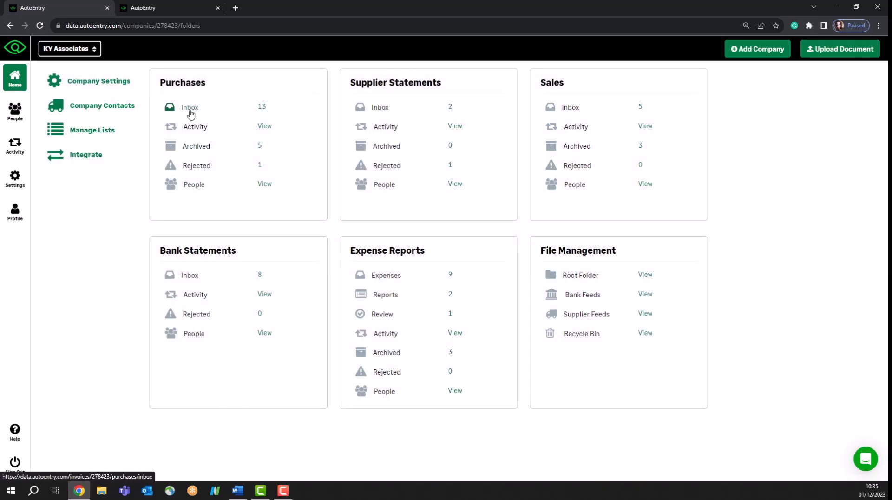
{"action": "left_click", "coordinate": [190, 109]}
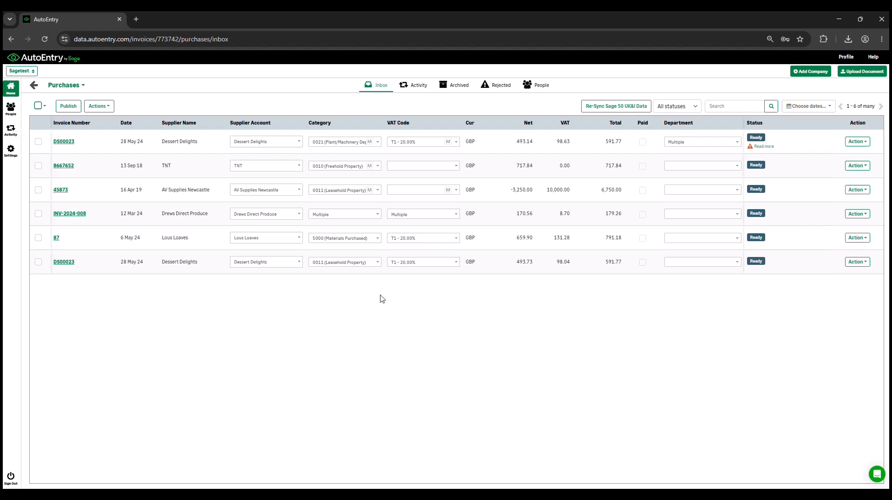
{"action": "left_click", "coordinate": [64, 141]}
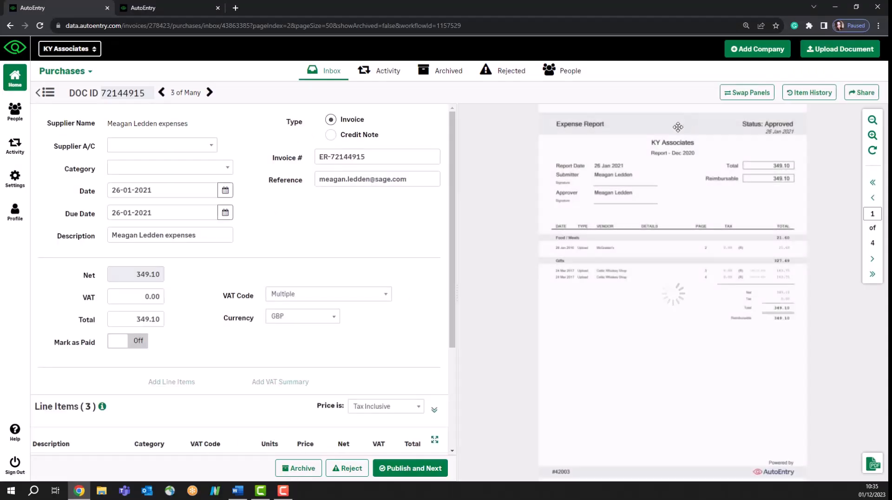
{"action": "left_click", "coordinate": [871, 265]}
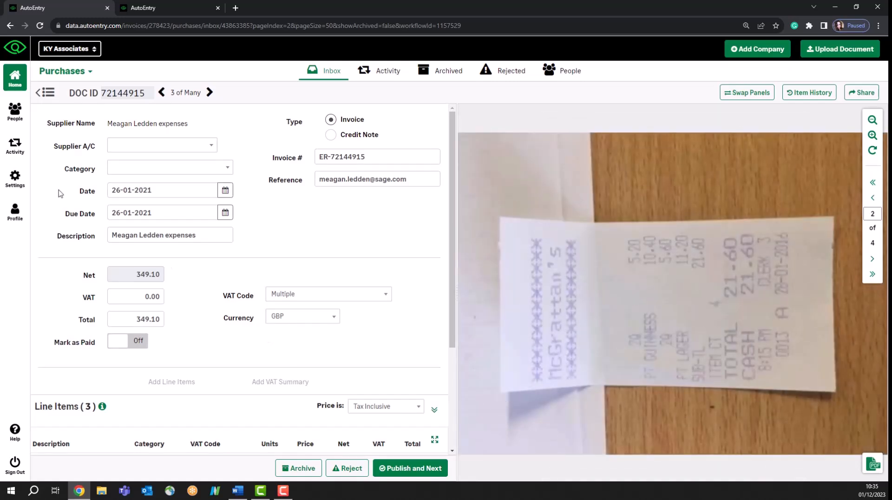
{"action": "scroll", "coordinate": [211, 304], "scroll_direction": "down", "scroll_amount": 3}
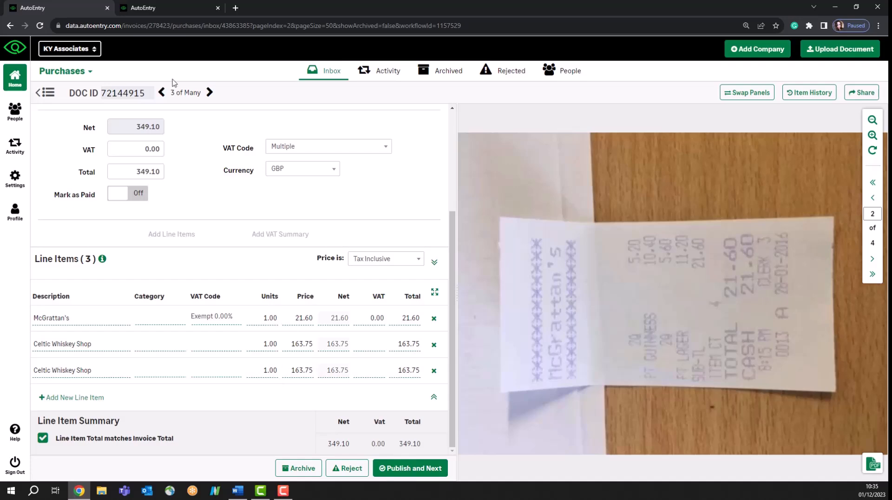
{"action": "left_click", "coordinate": [45, 92]}
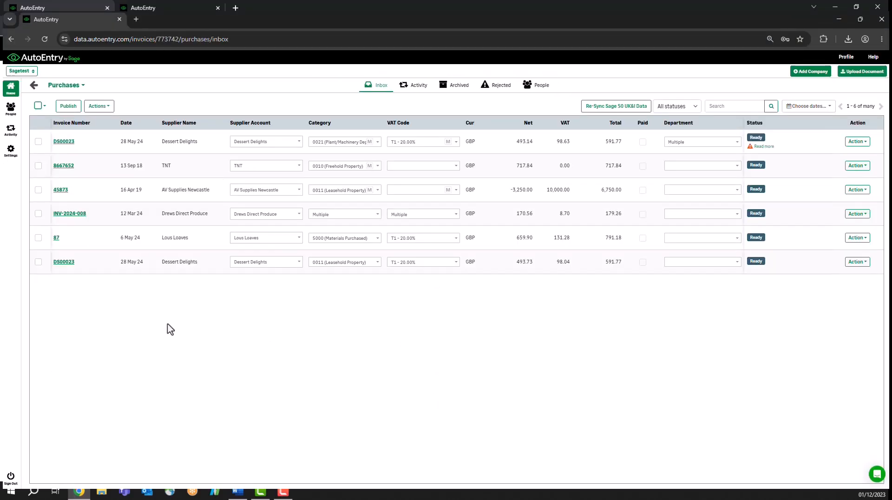
Go back from Purchases to KY Associates' company dashboard.
{"action": "left_click", "coordinate": [33, 85]}
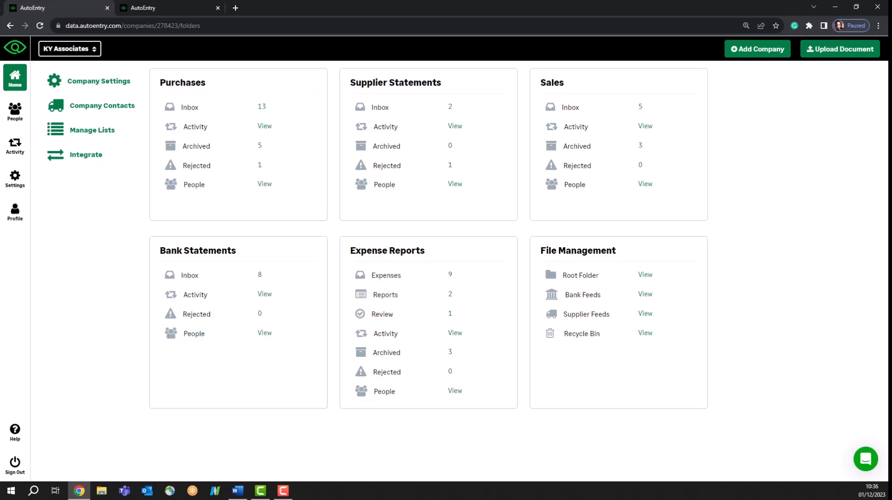
Open the Help Center in a new tab and launch its support chat.
{"action": "left_click", "coordinate": [14, 435]}
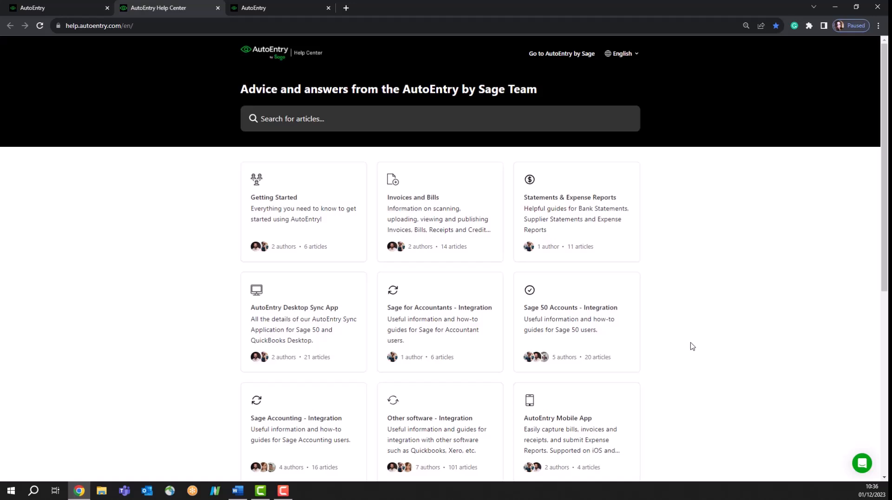
{"action": "left_click", "coordinate": [862, 462]}
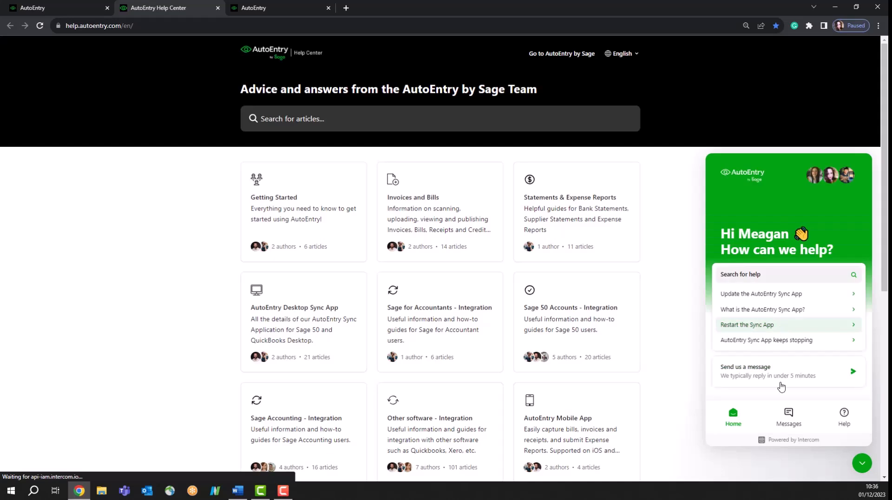